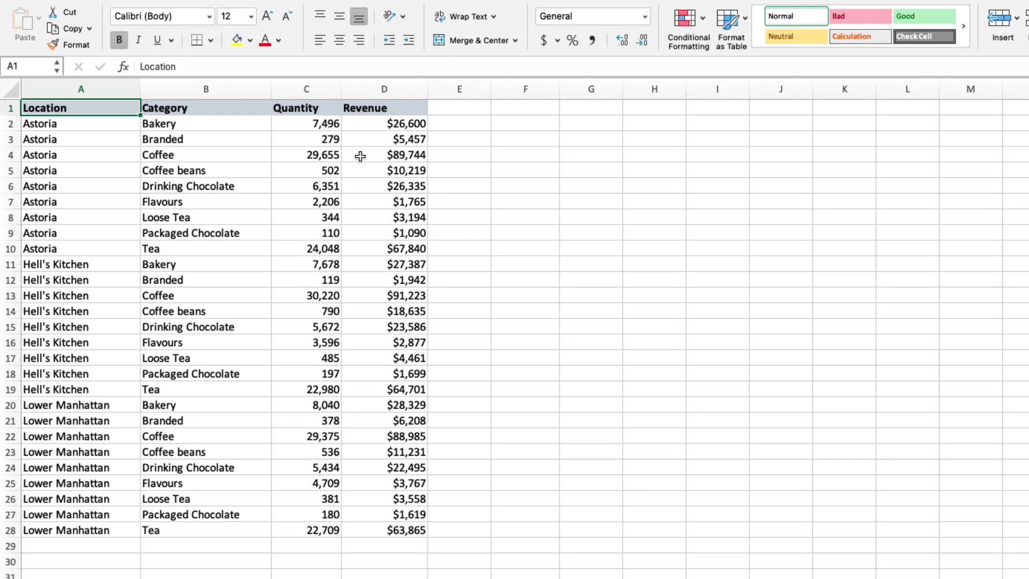
Point out the Quantity, Revenue, Location and Category columns and the Loose Tea entry in B8.
click(319, 89)
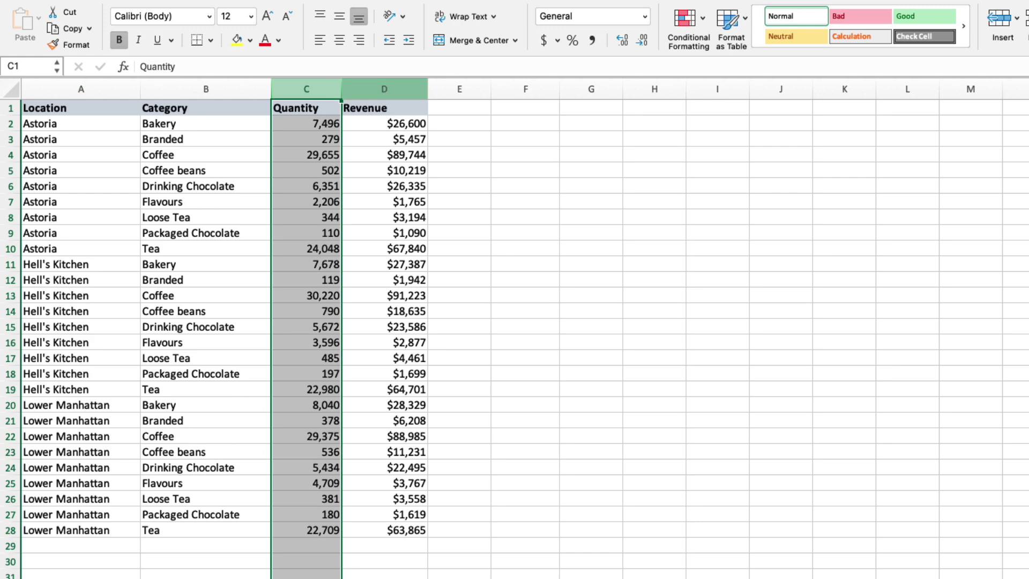
click(371, 86)
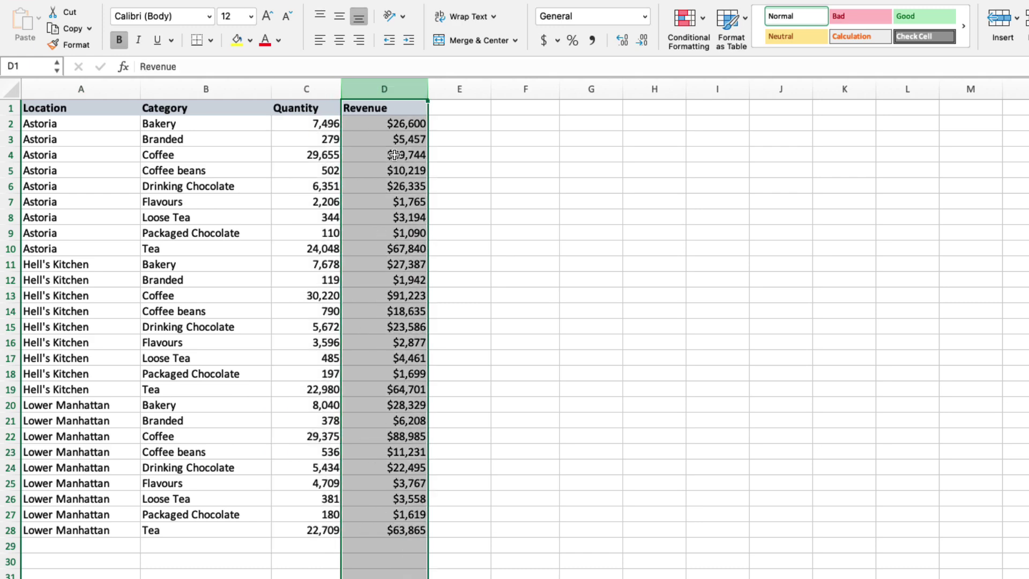
click(120, 87)
click(256, 85)
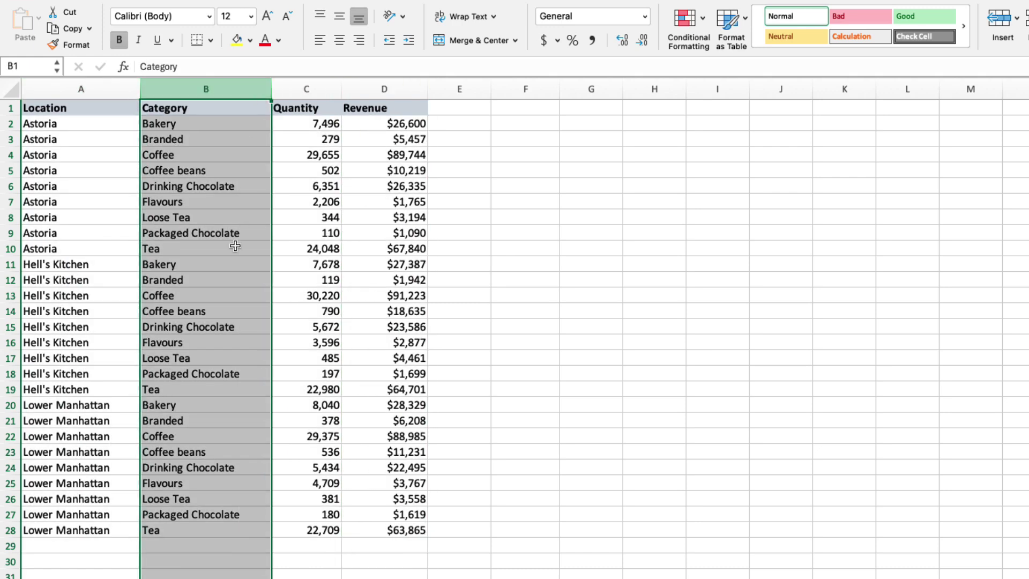
click(242, 217)
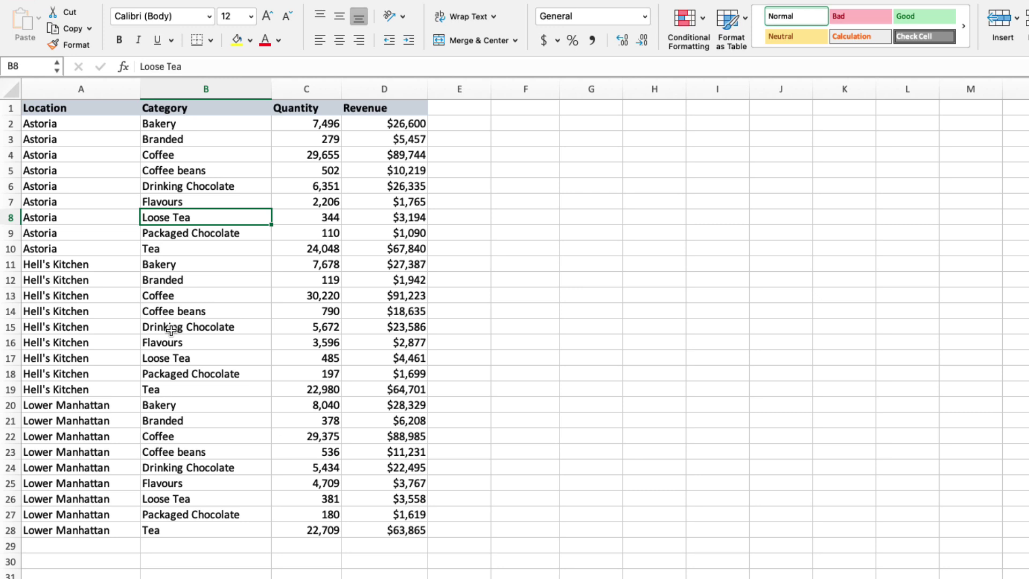
Start a GROUPBY in F3 with Location A2:A28 as row fields and Revenue D2:D28 as values.
click(510, 143)
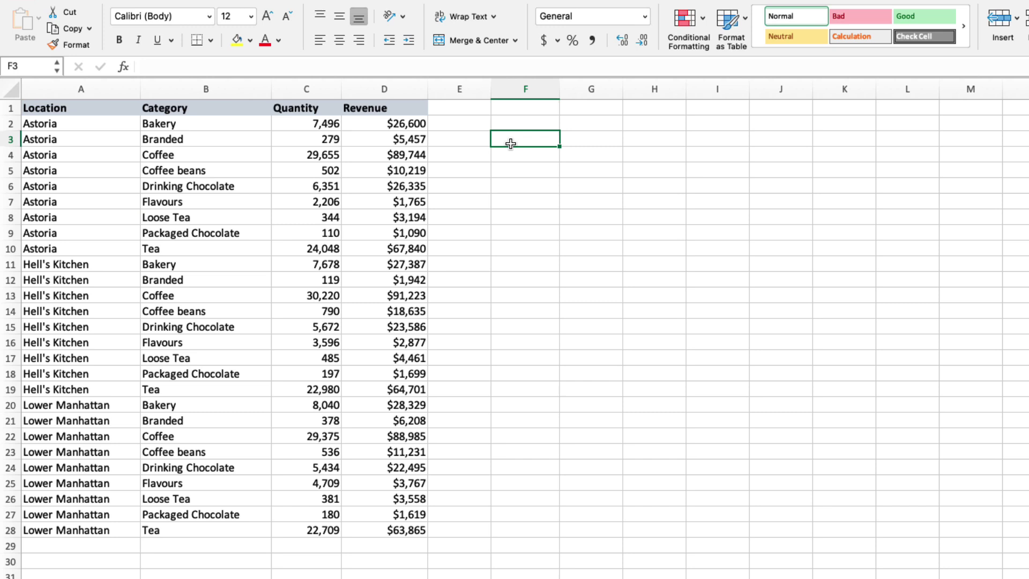
text(=GROUPBY()
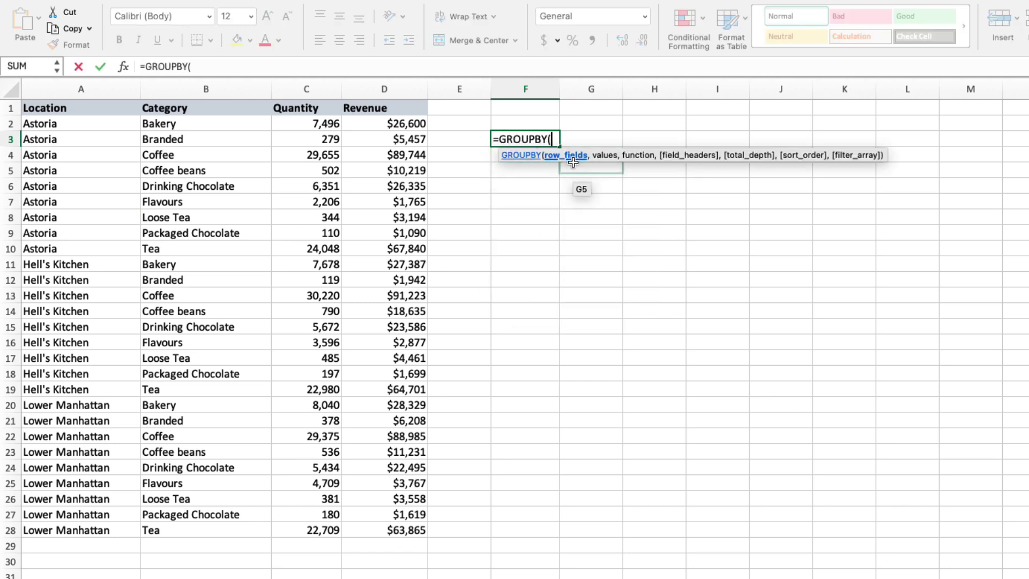
click(107, 124)
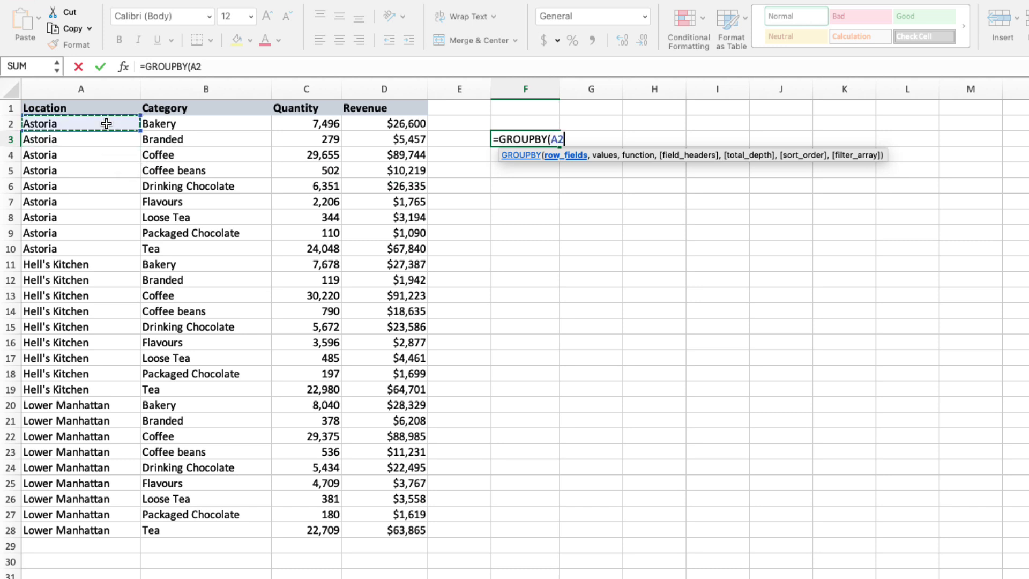
key(super+shift+Down)
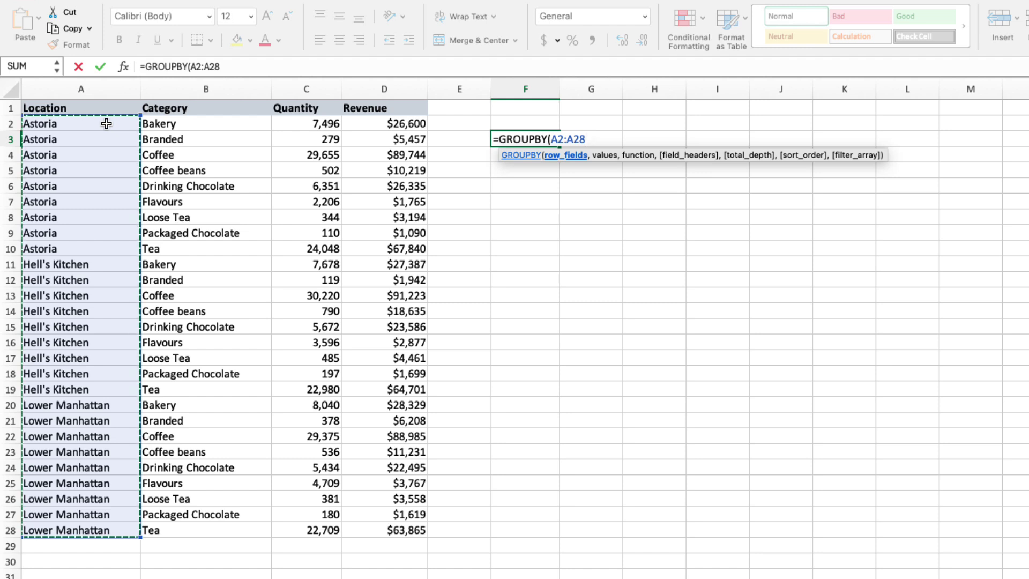
text(,)
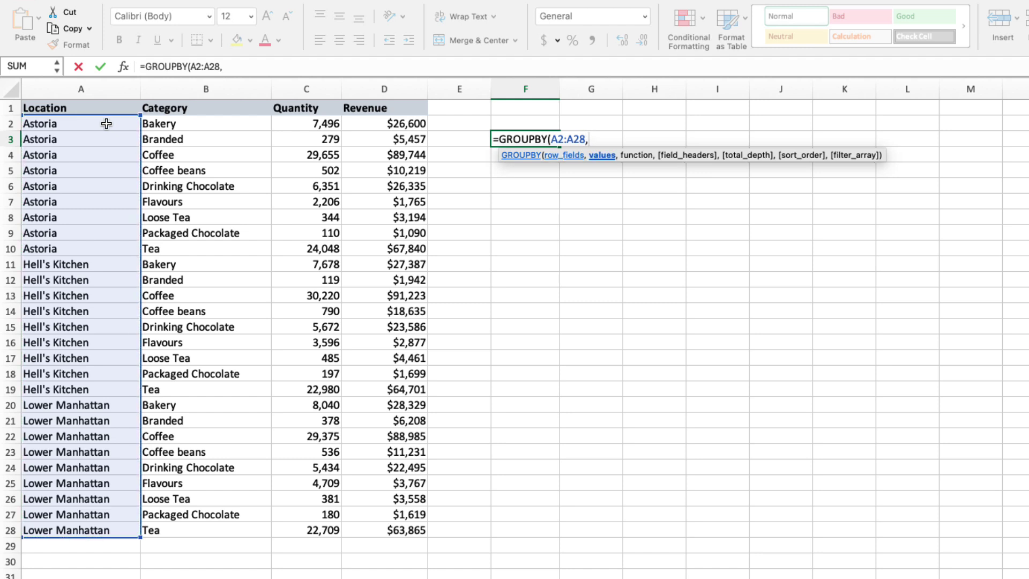
click(364, 125)
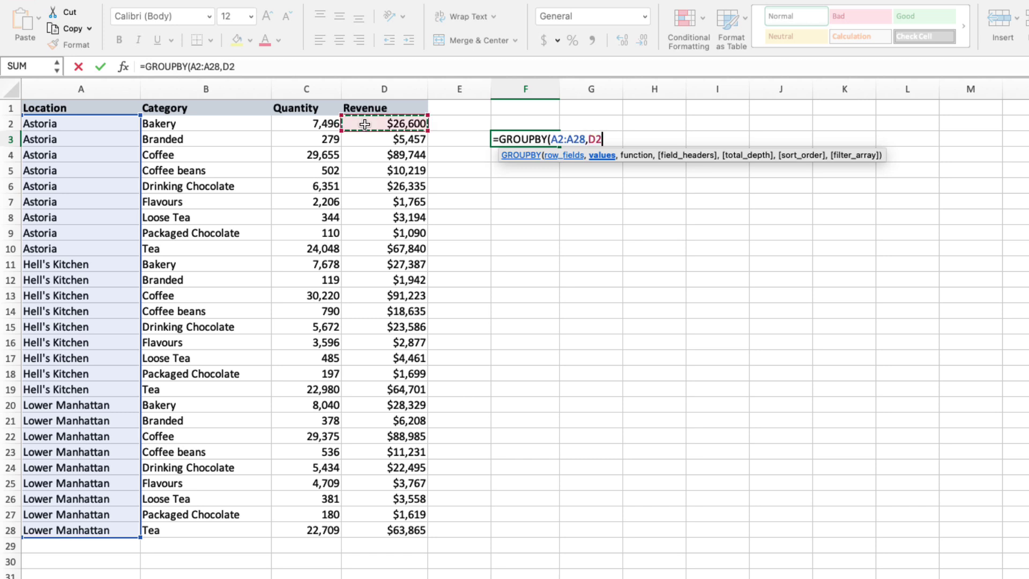
key(ctrl+shift+Down)
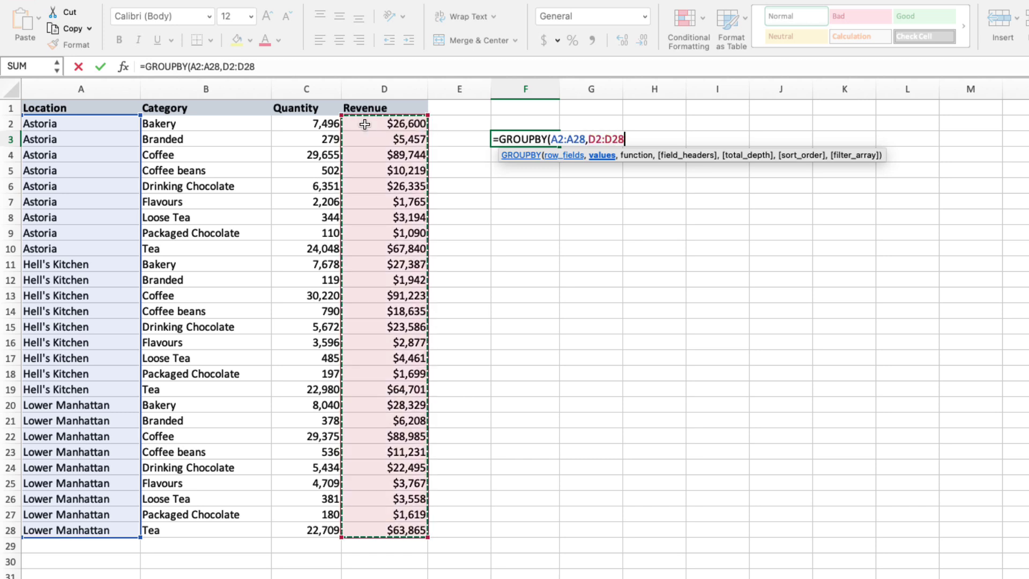
text(,)
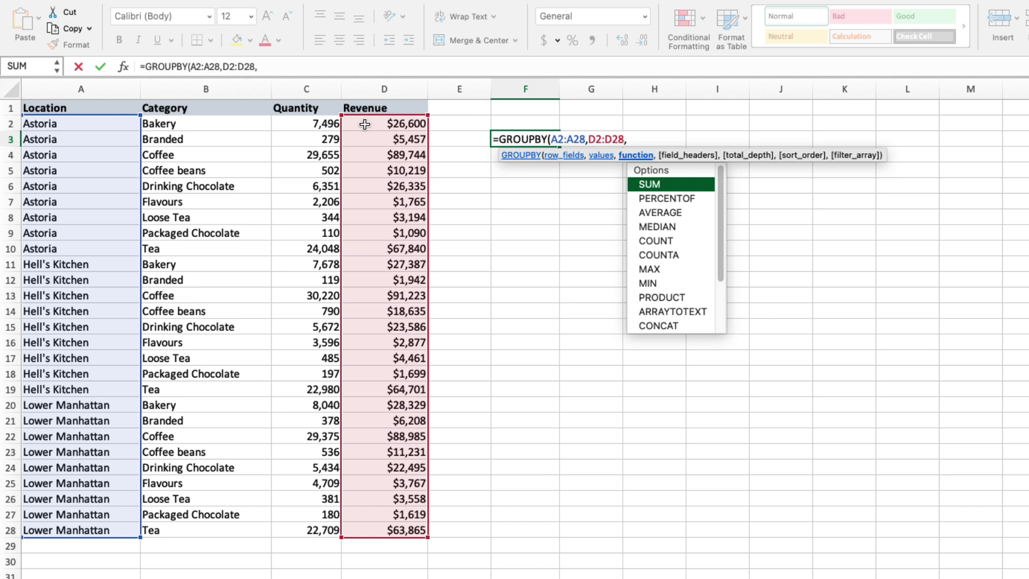
Choose SUM as the aggregation and enter the formula, spilling location revenue sums with a 698812.33 total.
scroll(660, 214, down, 3)
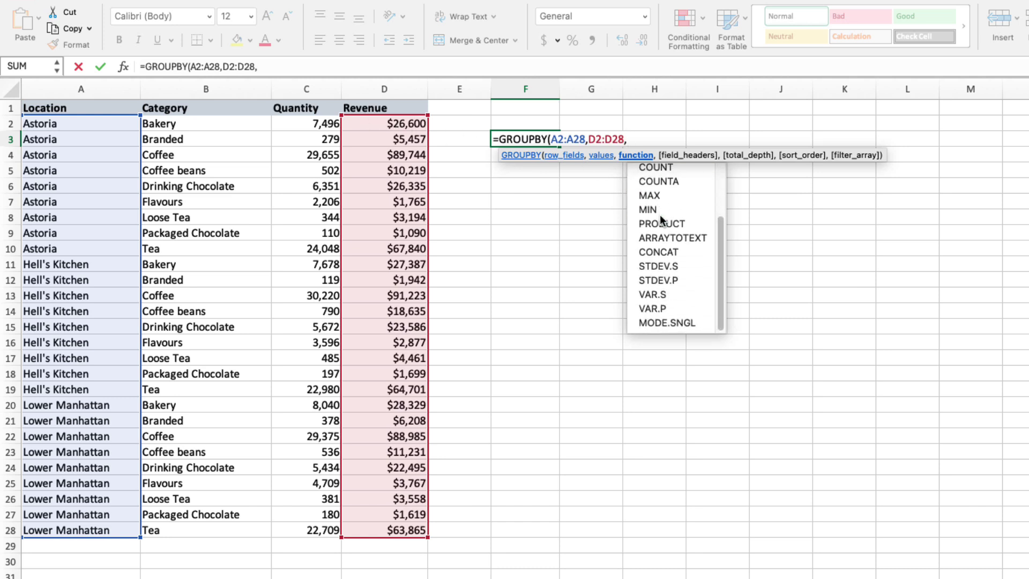
scroll(660, 214, up, 3)
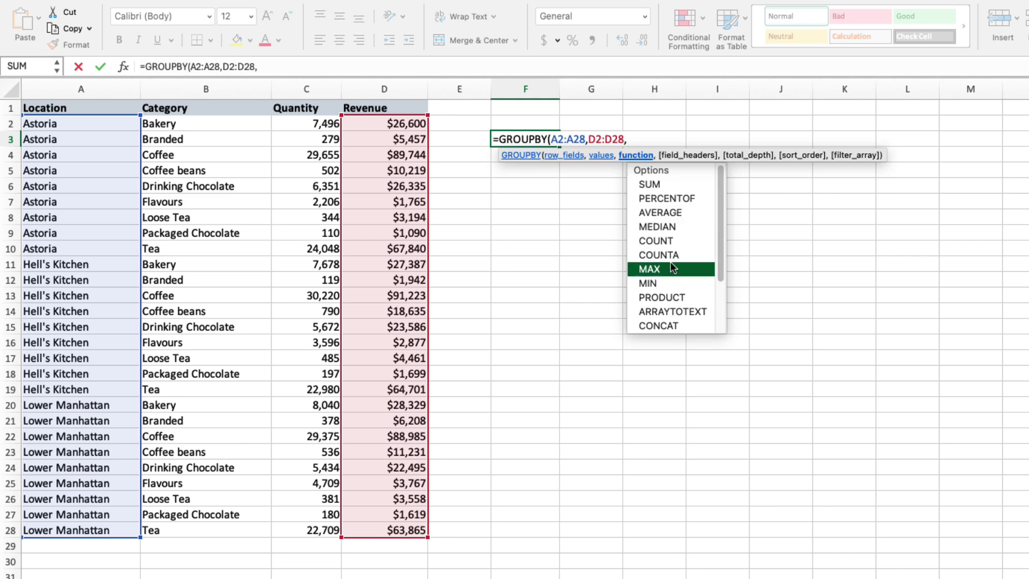
scroll(679, 288, down, 1)
scroll(680, 287, up, 1)
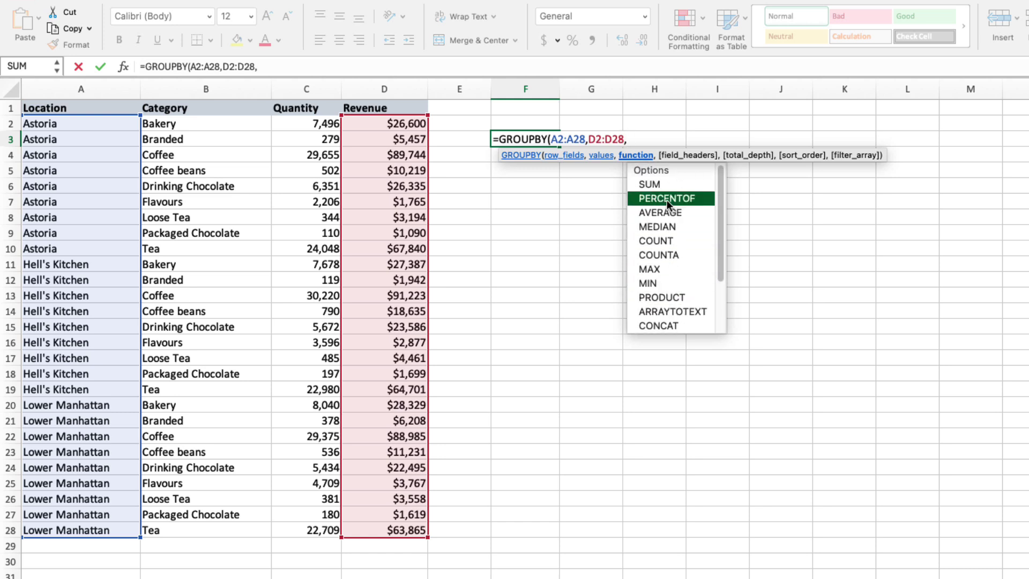
double_click(664, 184)
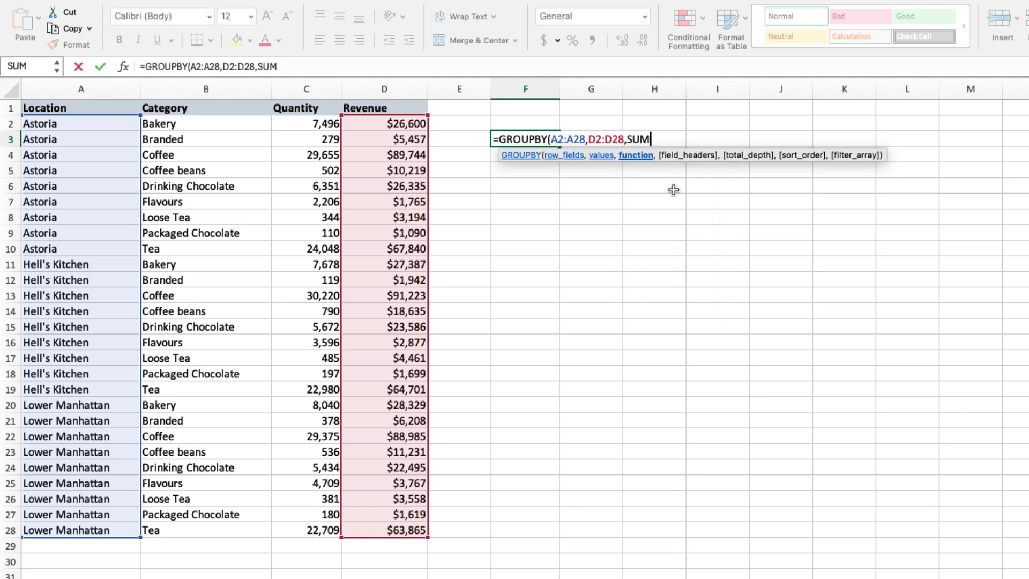
text())
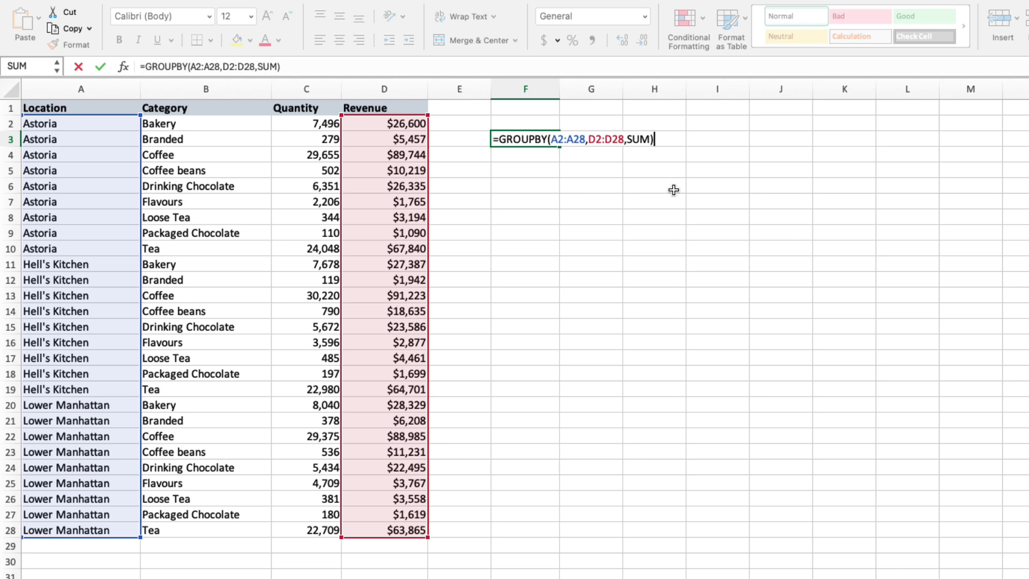
key(Return)
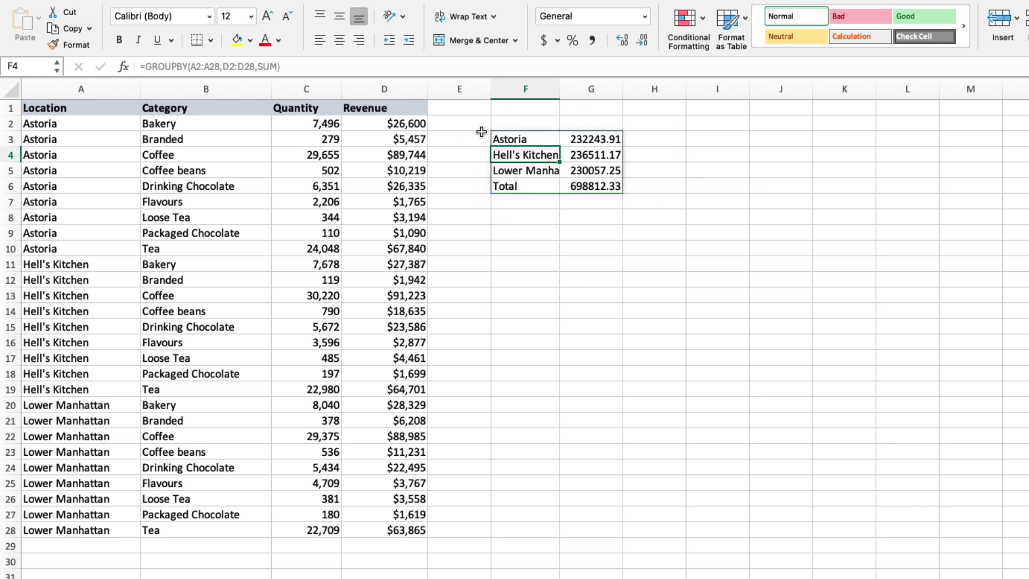
click(537, 139)
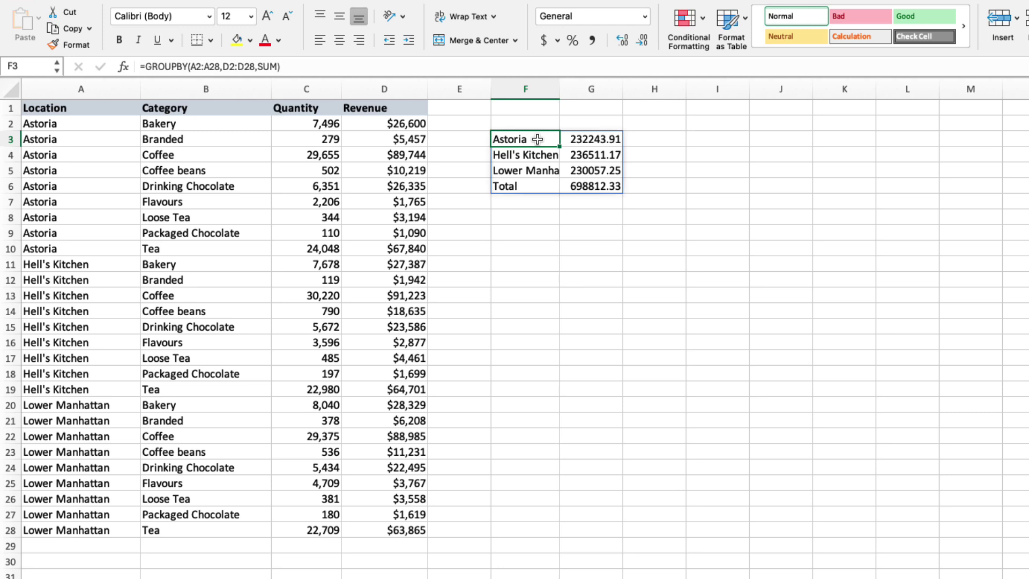
Set total_depth to 0 in the F3 GROUPBY (SUM,,0) so the Total row disappears.
click(279, 66)
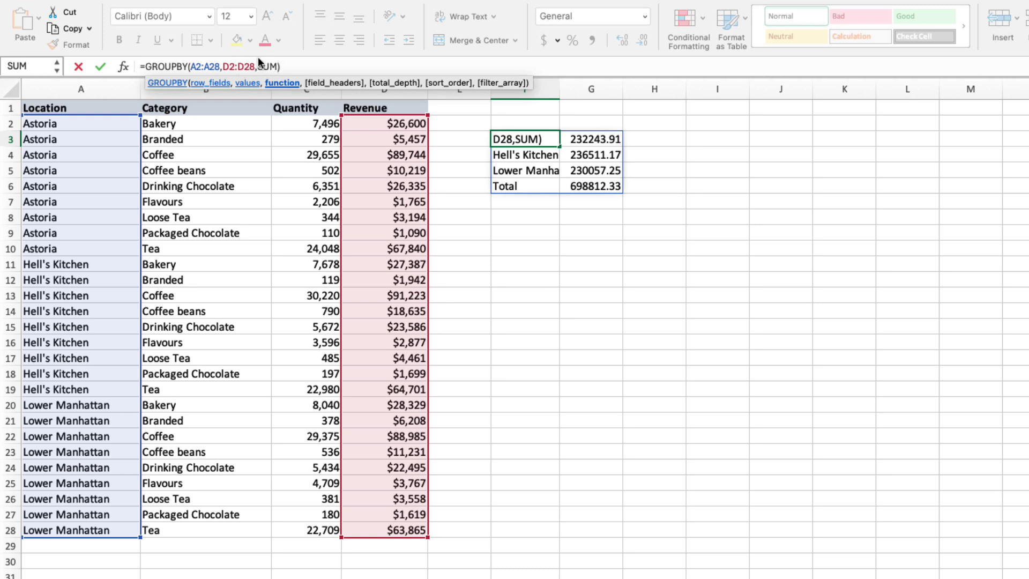
text(,)
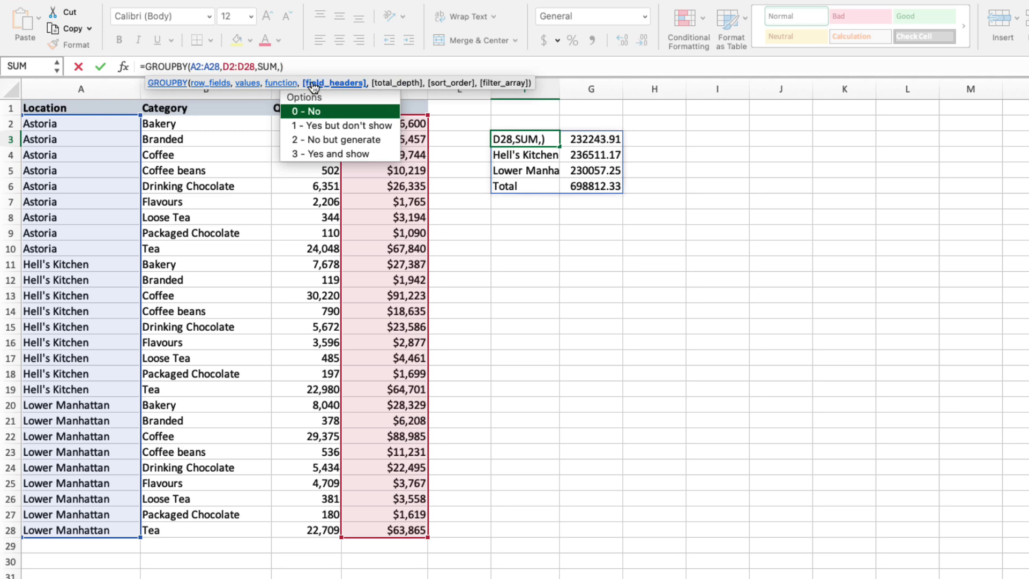
text(,)
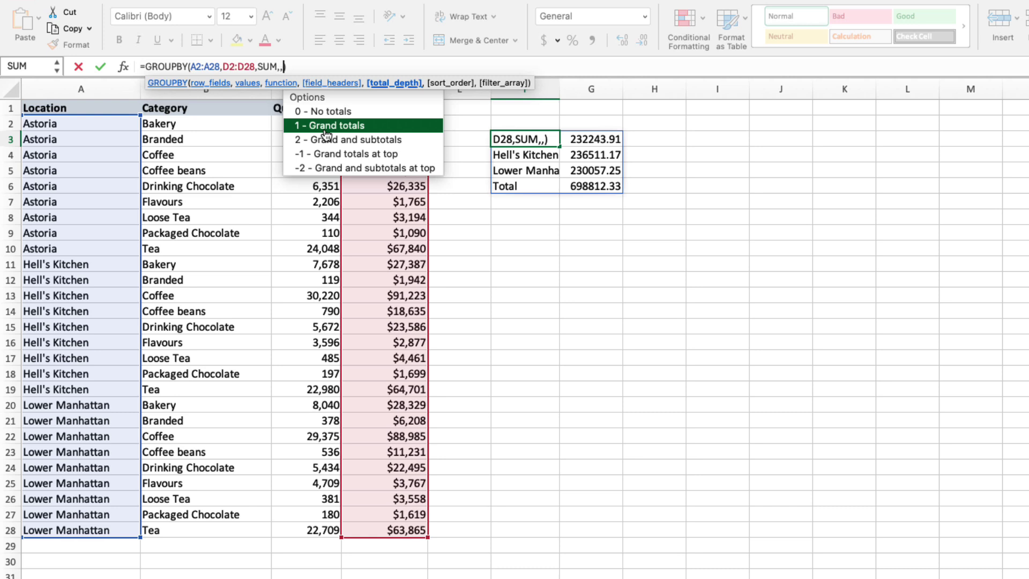
text(0)
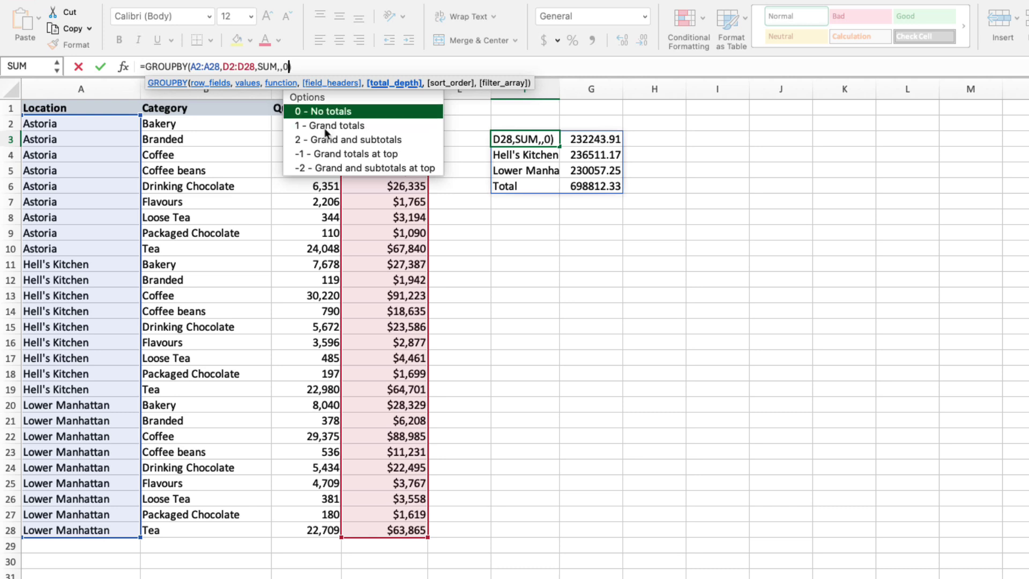
key(Return)
click(533, 139)
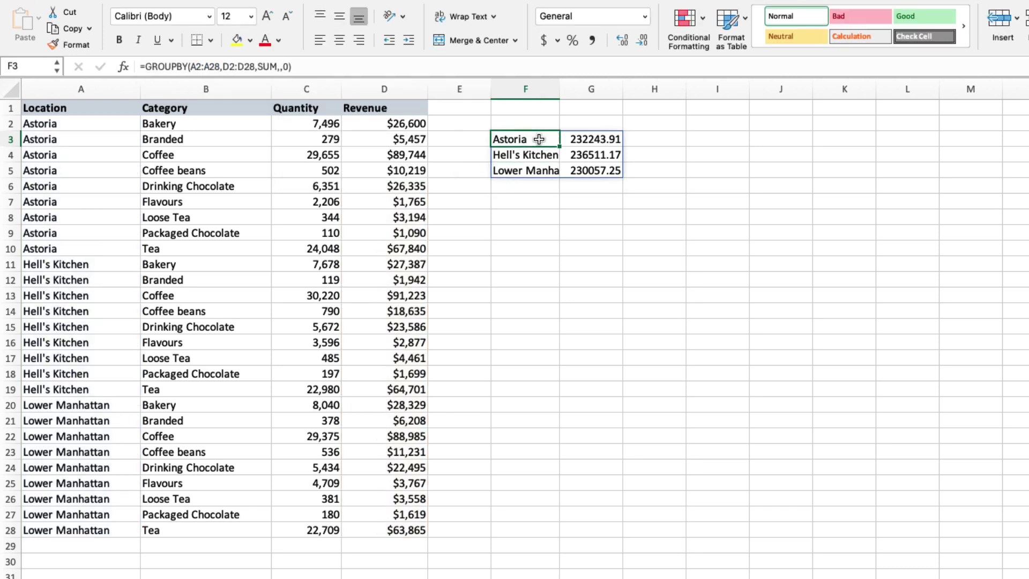
click(295, 66)
Add sort_order 2, then change it to -2 so Hell's Kitchen leads at 236511.17.
key(Left)
text(,)
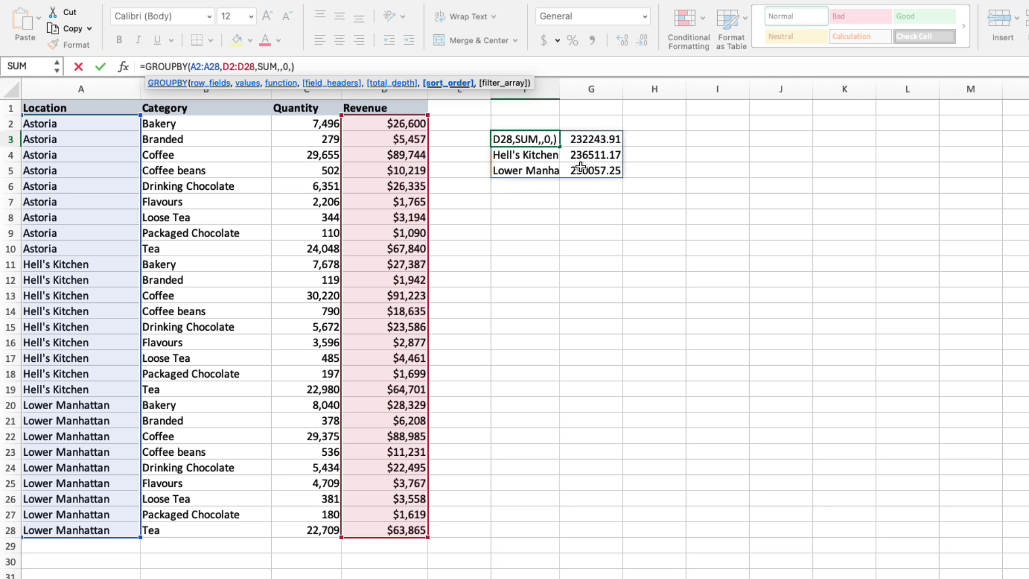
text(2)
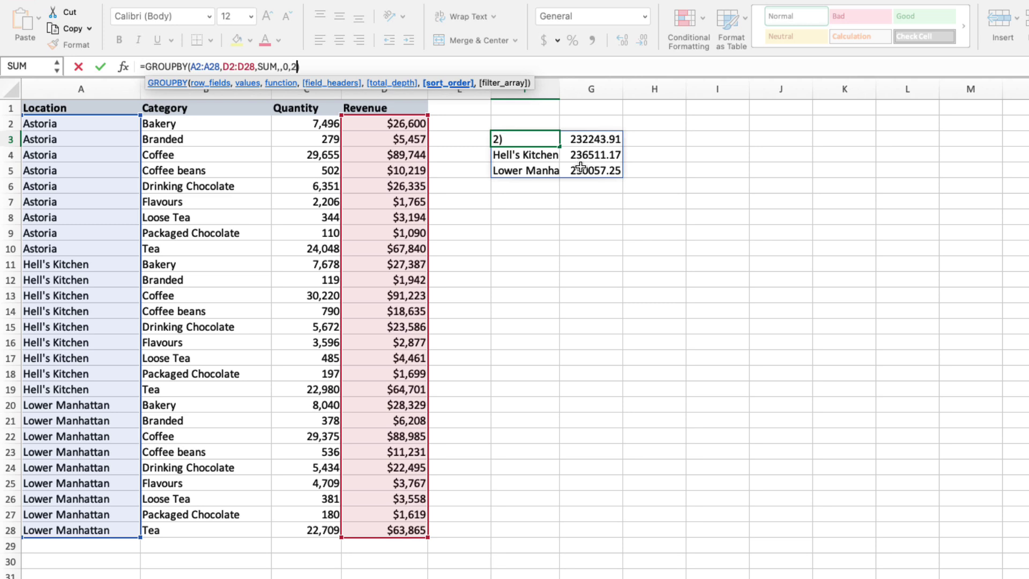
key(Return)
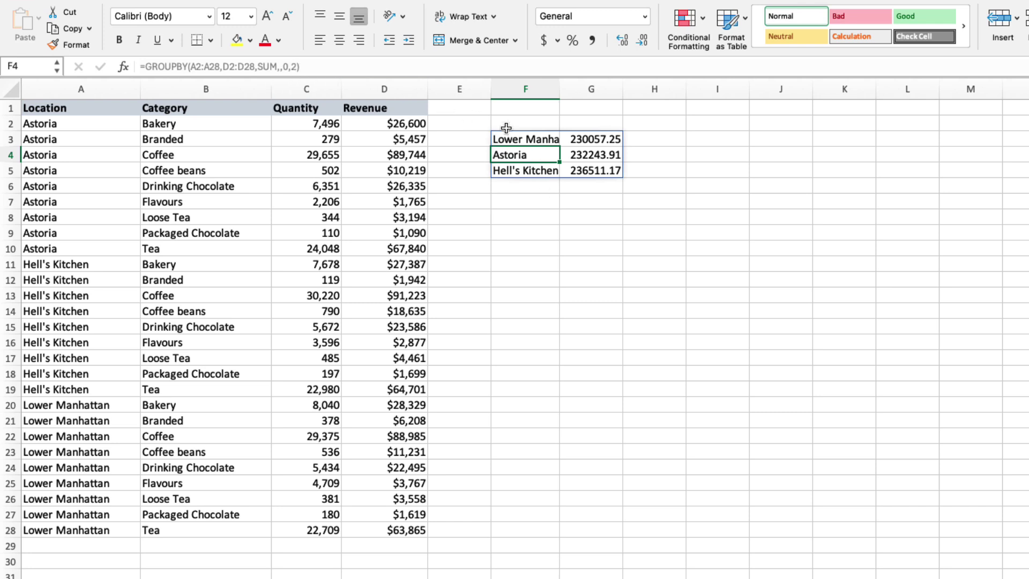
click(522, 136)
click(293, 66)
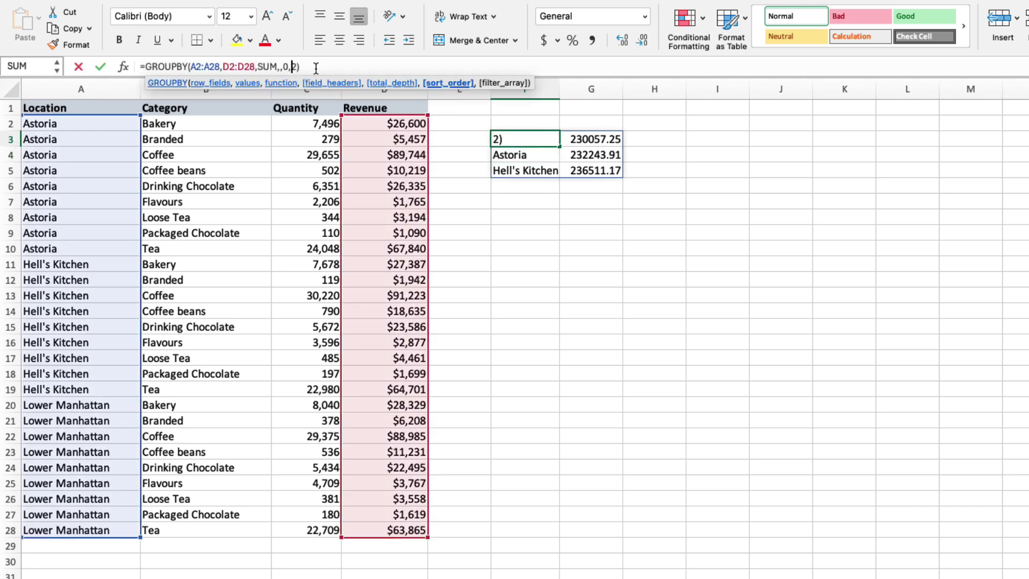
text(-)
key(Return)
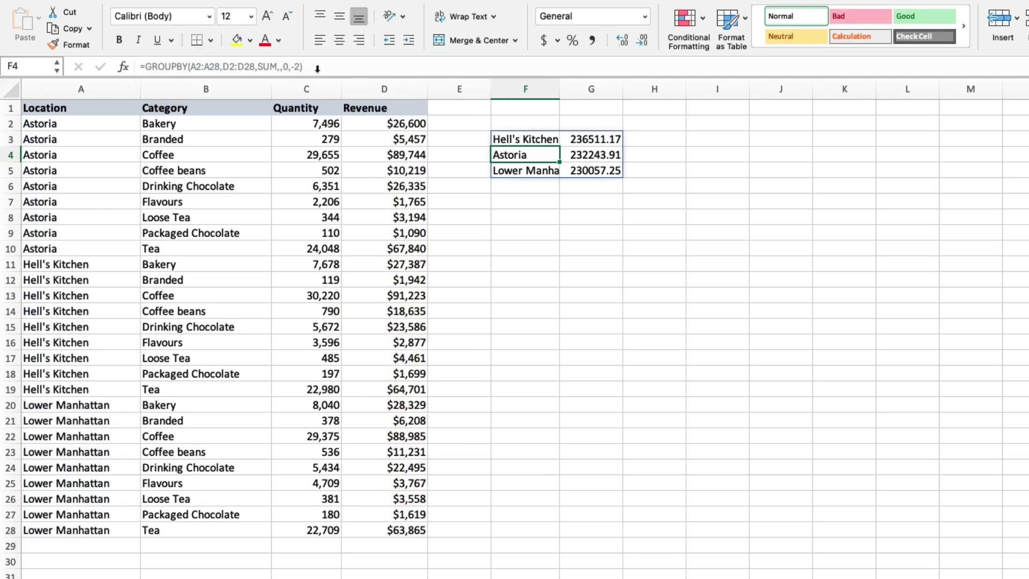
Add the filter B2:B28<>"Coffee" to the GROUPBY, cutting Hell's Kitchen to 145288.52.
click(536, 142)
click(299, 66)
text(,)
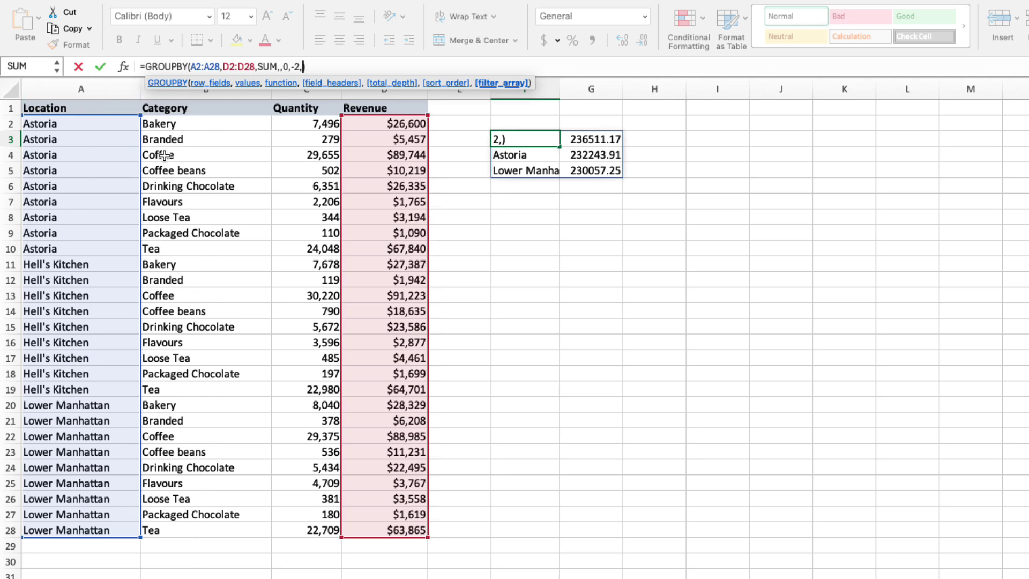
drag(166, 124, 160, 533)
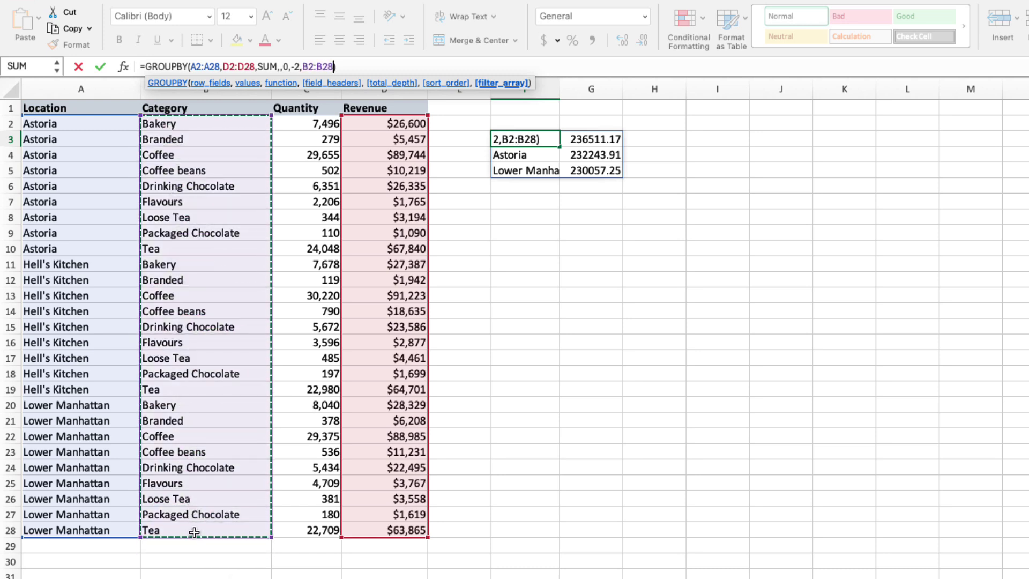
text(<>"Coffee")
key(Return)
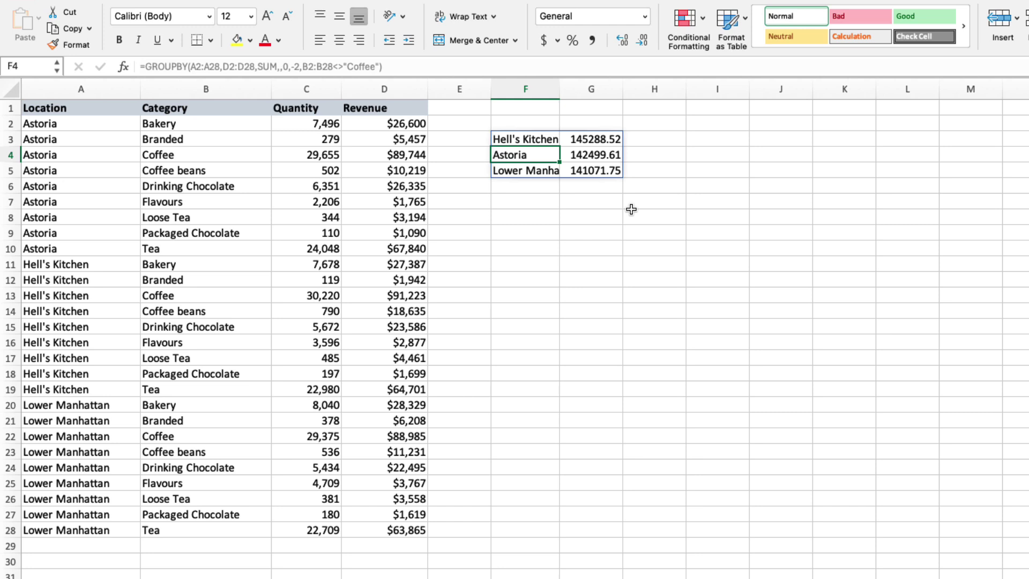
Change the GROUPBY row range from A2:A28 to A2:B28 to group by Location and Category.
click(533, 139)
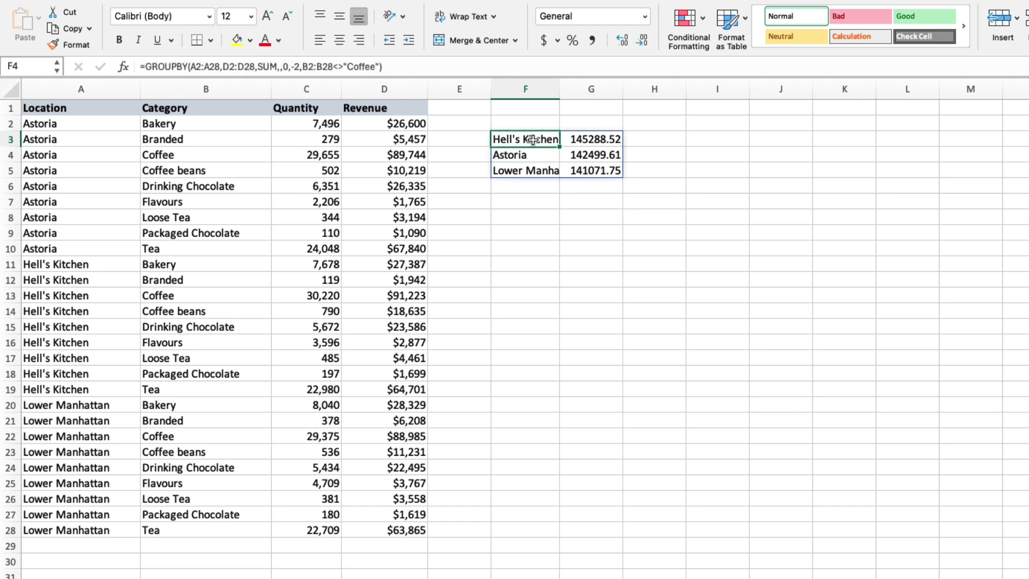
click(196, 66)
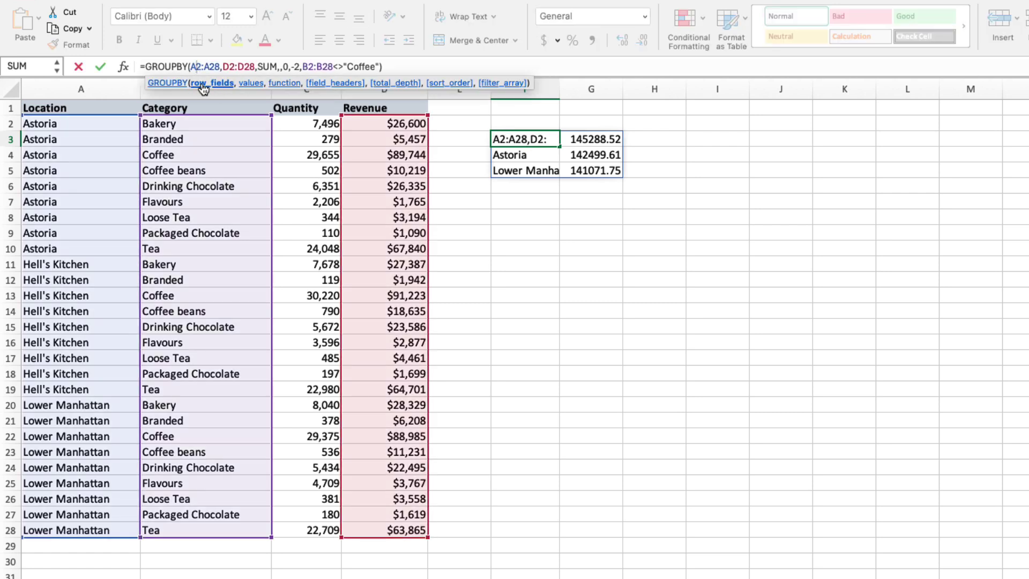
click(232, 66)
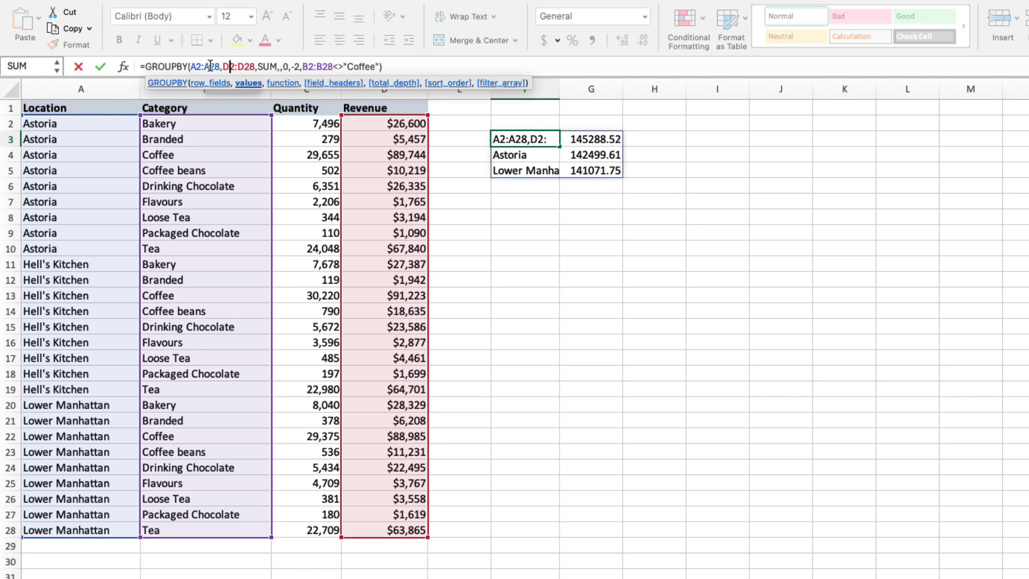
click(209, 65)
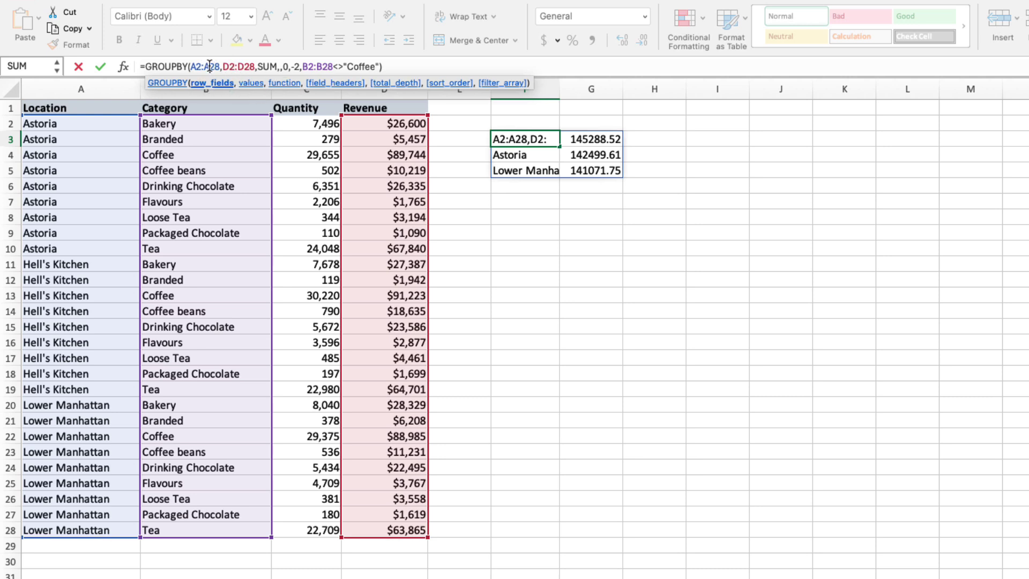
key(BackSpace)
text(B)
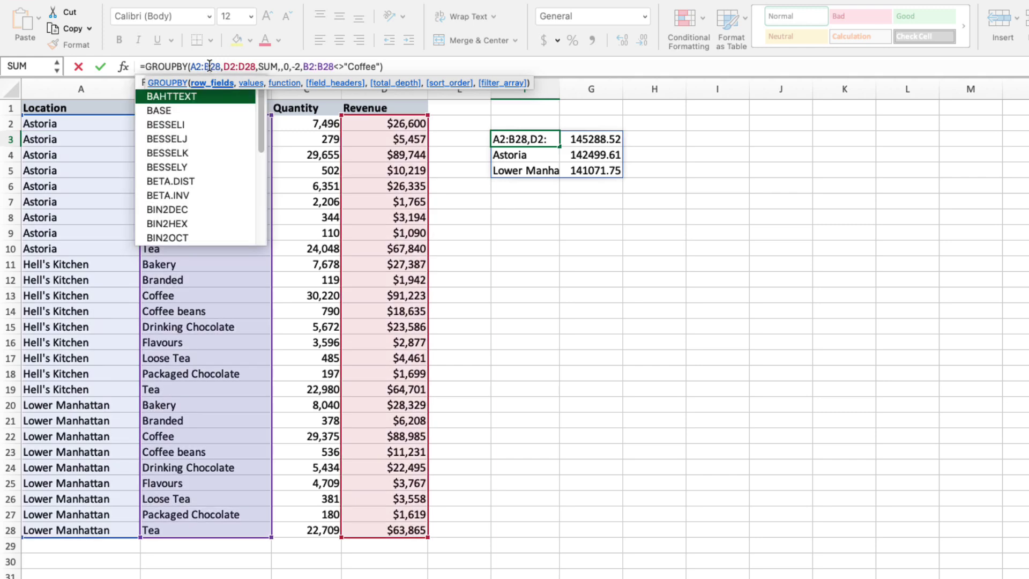
key(Return)
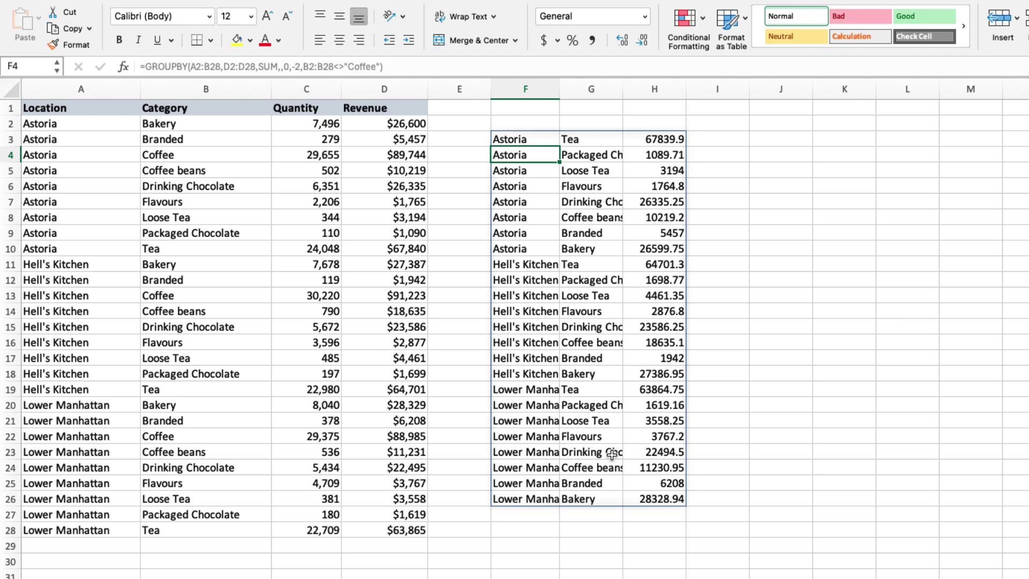
Change the values range from D2:D28 to C2:D28 to sum Quantity and Revenue.
click(506, 140)
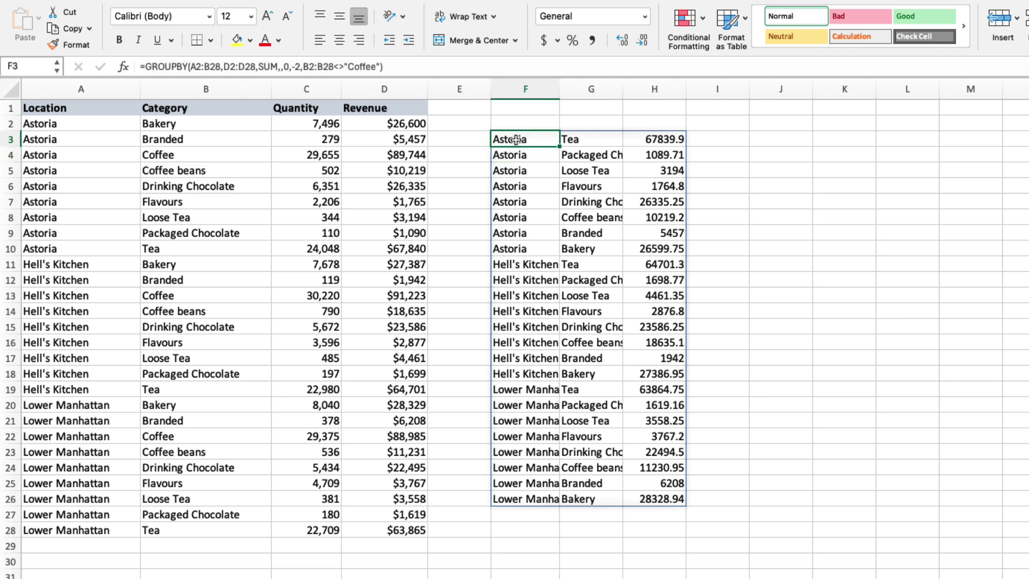
click(234, 65)
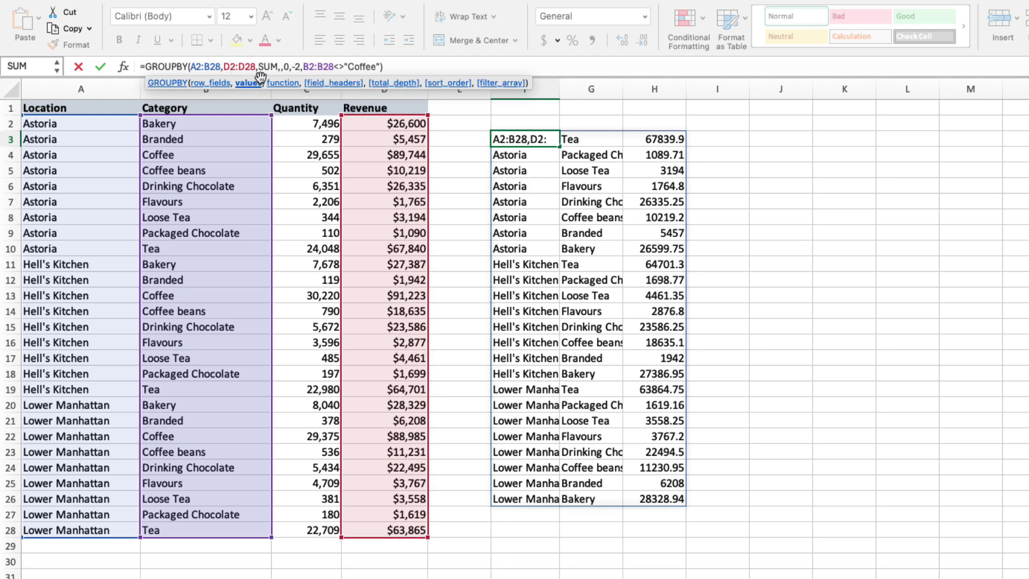
key(BackSpace)
text(C)
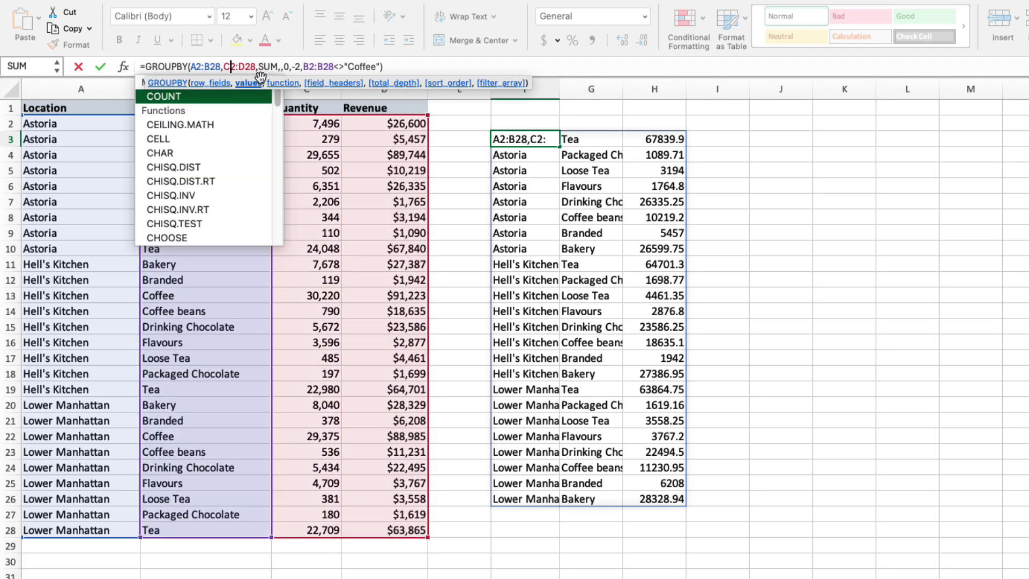
key(Return)
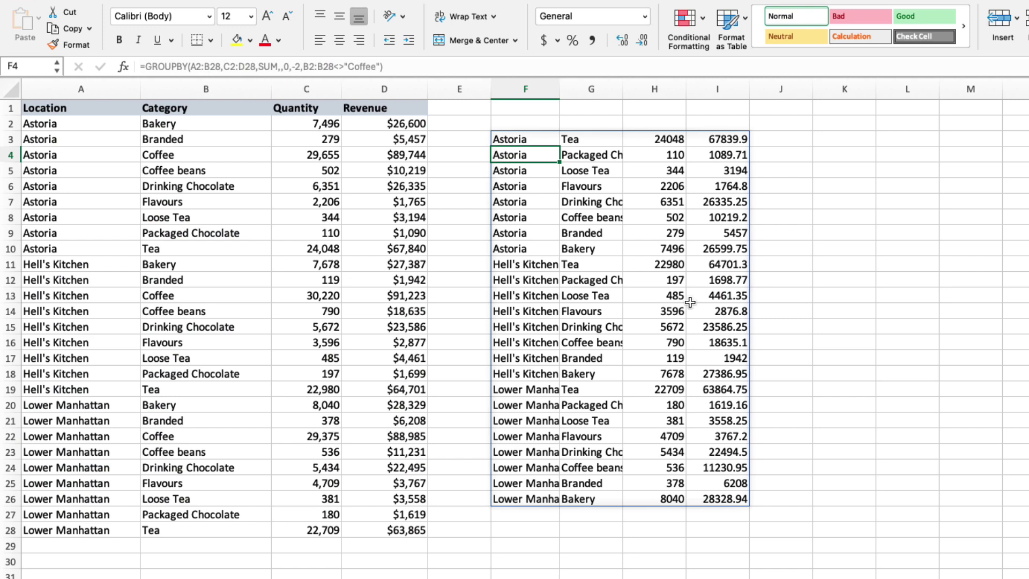
Clear F3 and start a PIVOTBY with rows A2:A28 and columns B2:B28.
click(513, 139)
key(Delete)
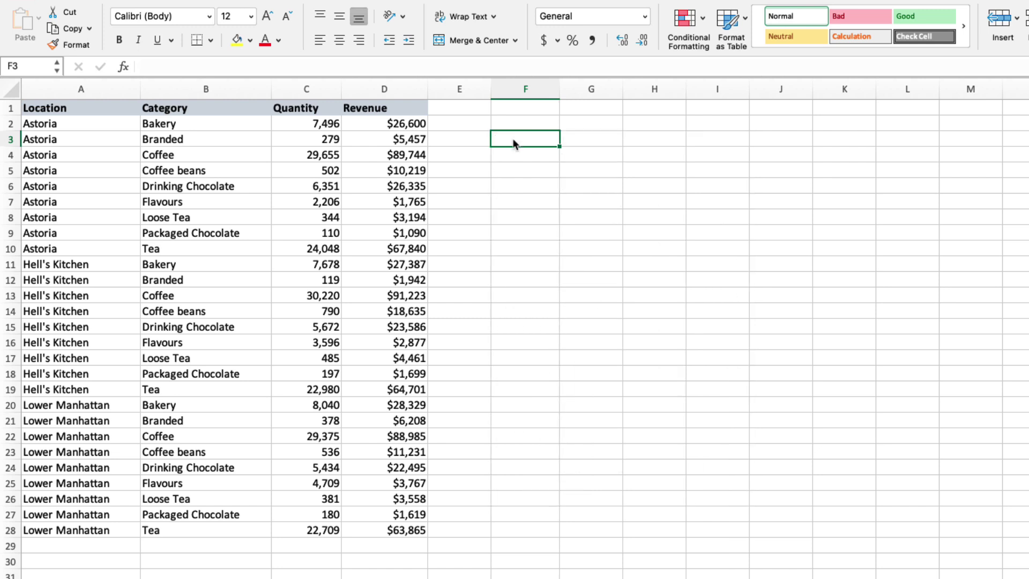
text(=PIVOT)
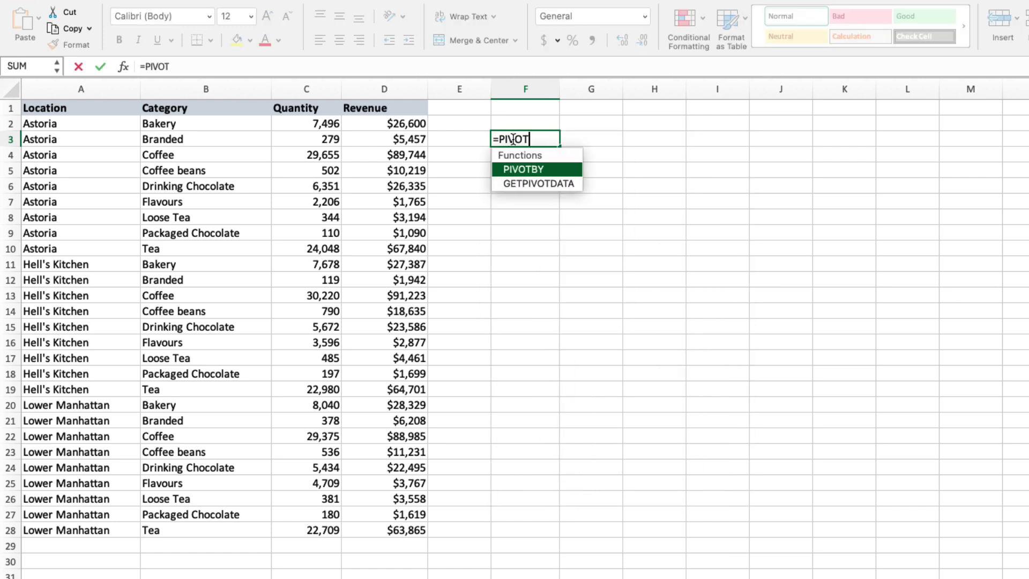
text(BY()
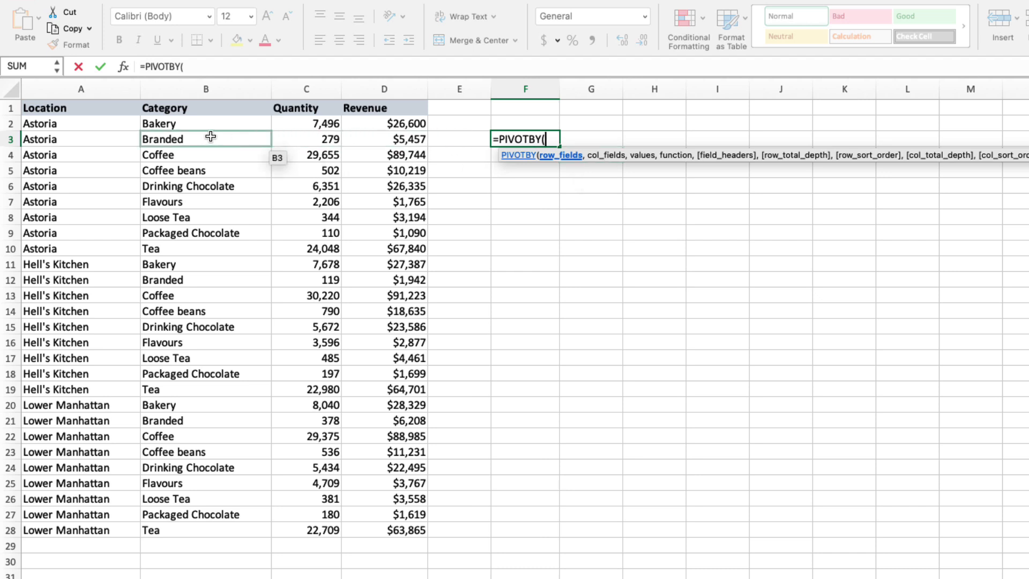
click(105, 125)
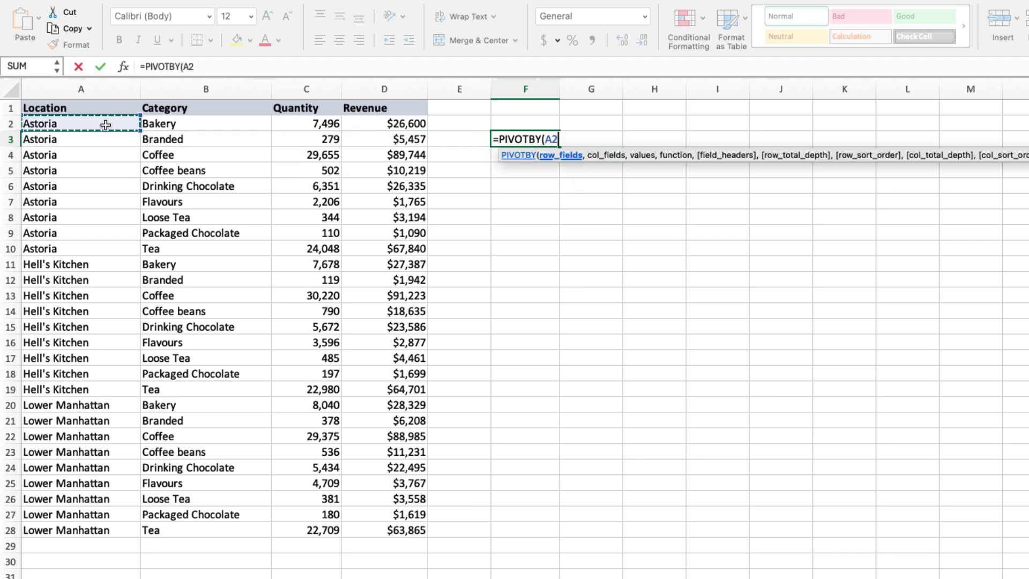
key(ctrl+shift+Down)
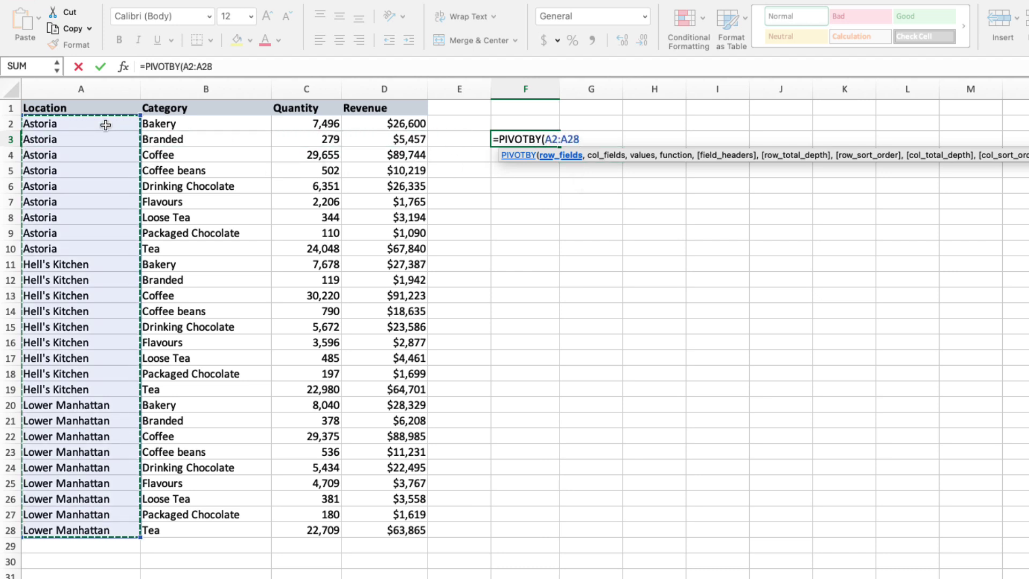
text(,)
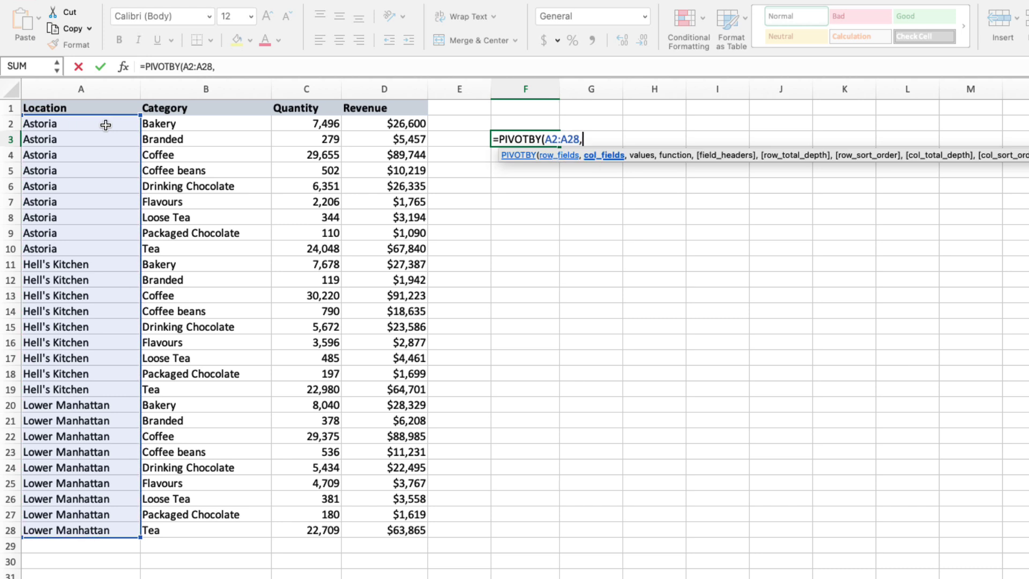
click(187, 126)
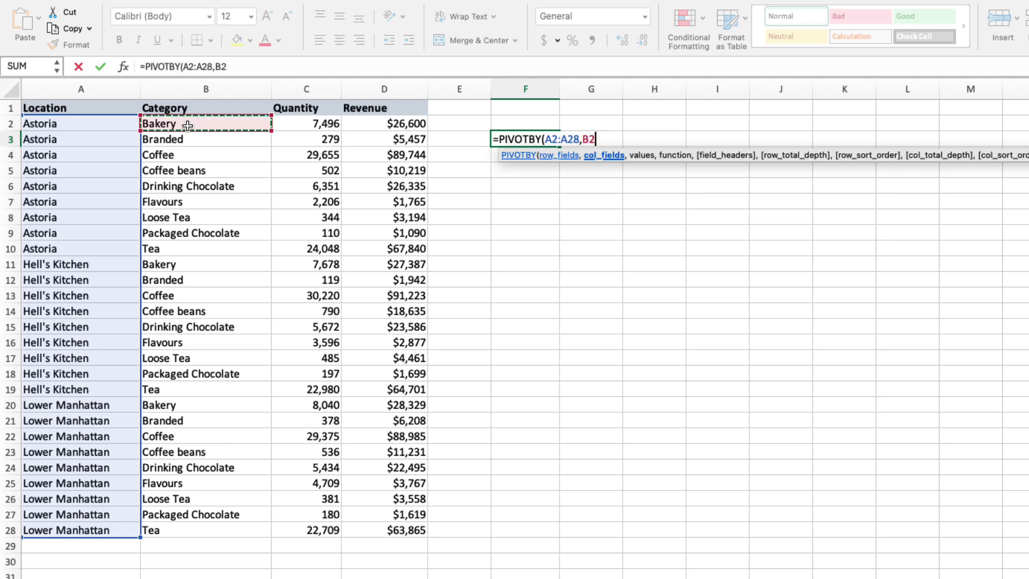
key(super+shift+Down)
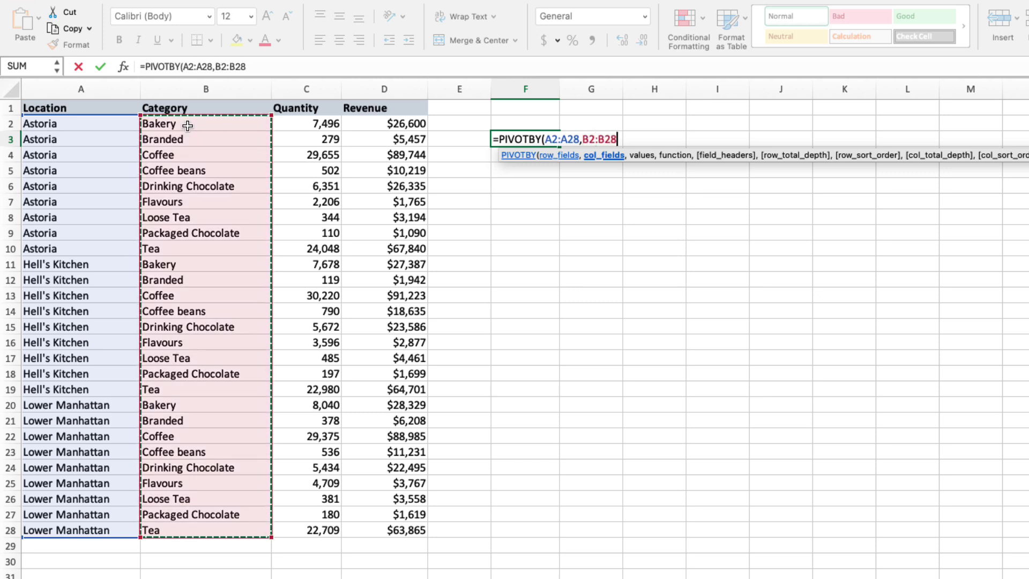
text(,)
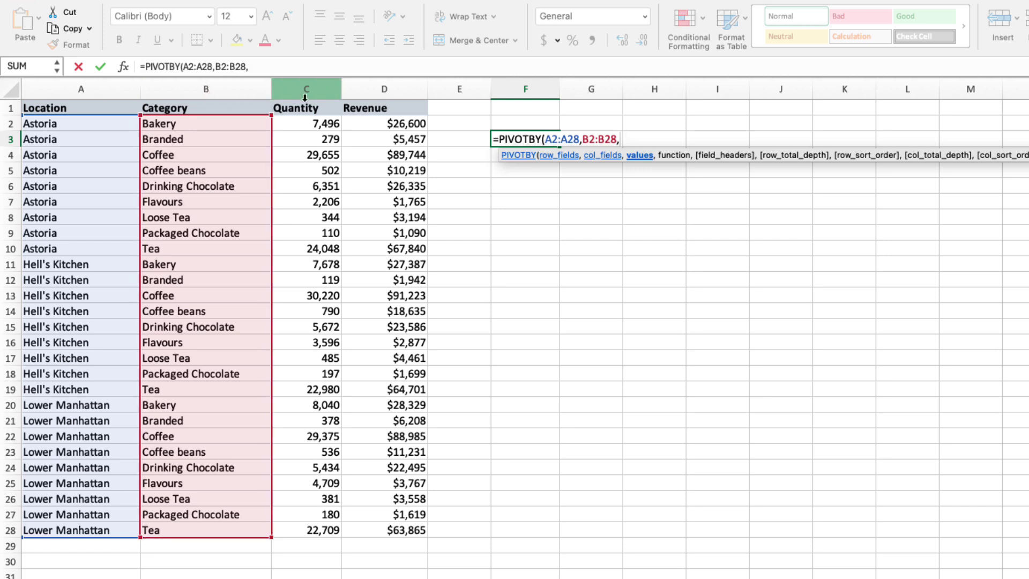
Add Quantity C2:C28 as the values and SUM as the aggregation.
click(296, 123)
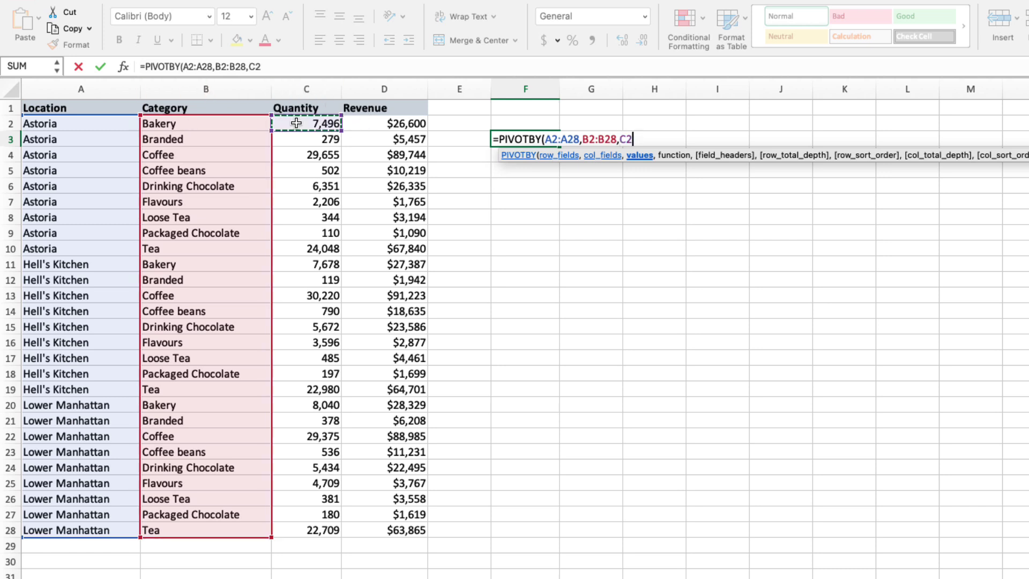
key(ctrl+shift+Down)
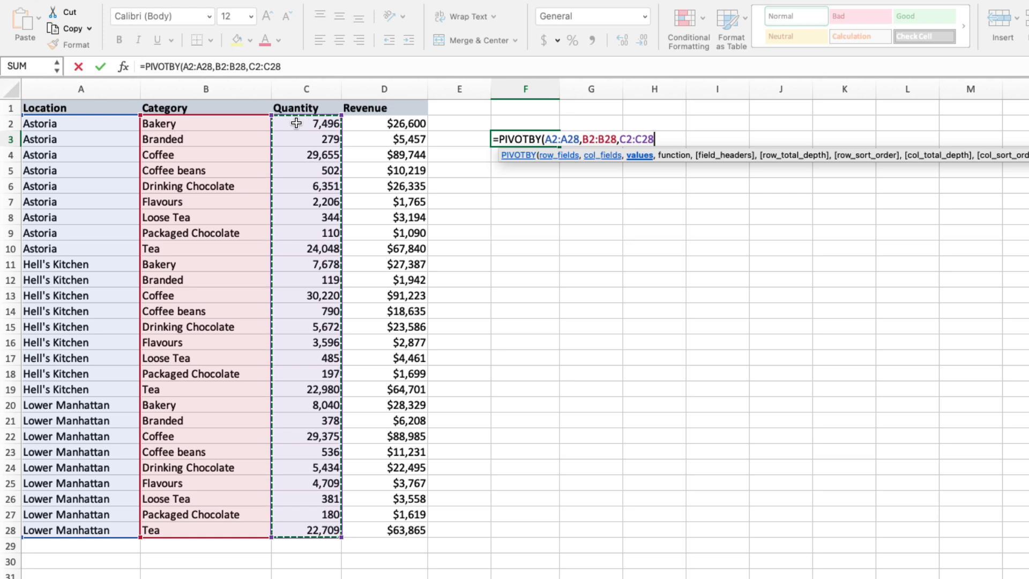
text(,)
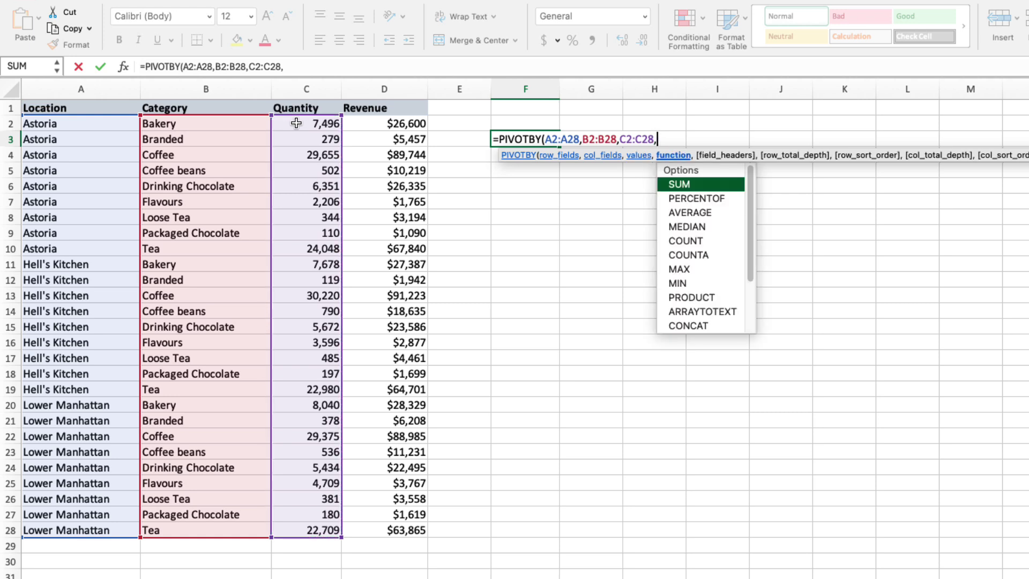
double_click(684, 184)
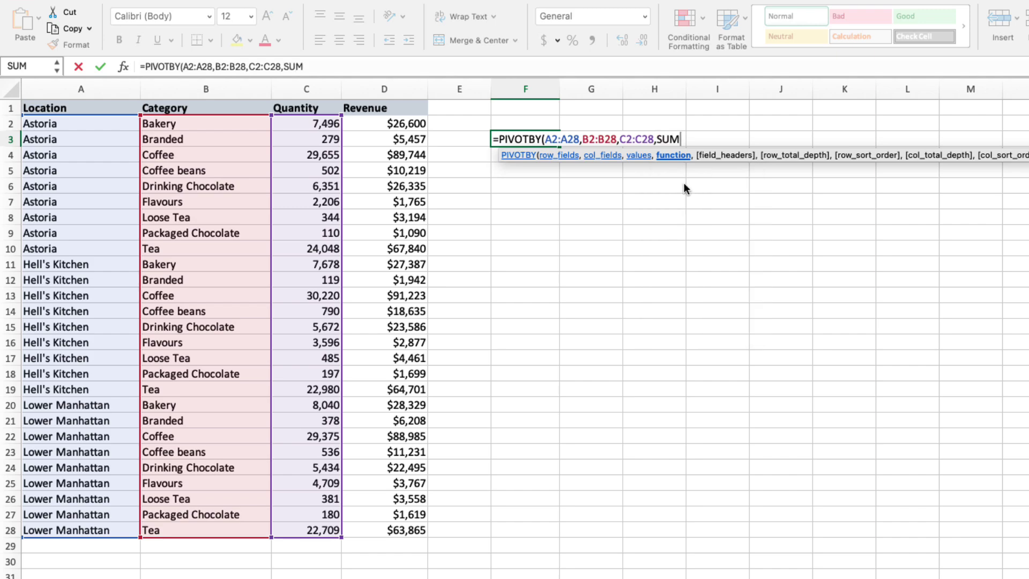
Enter the PIVOTBY grid, then append ,,0,,0 after SUM to set both total depths to 0.
text())
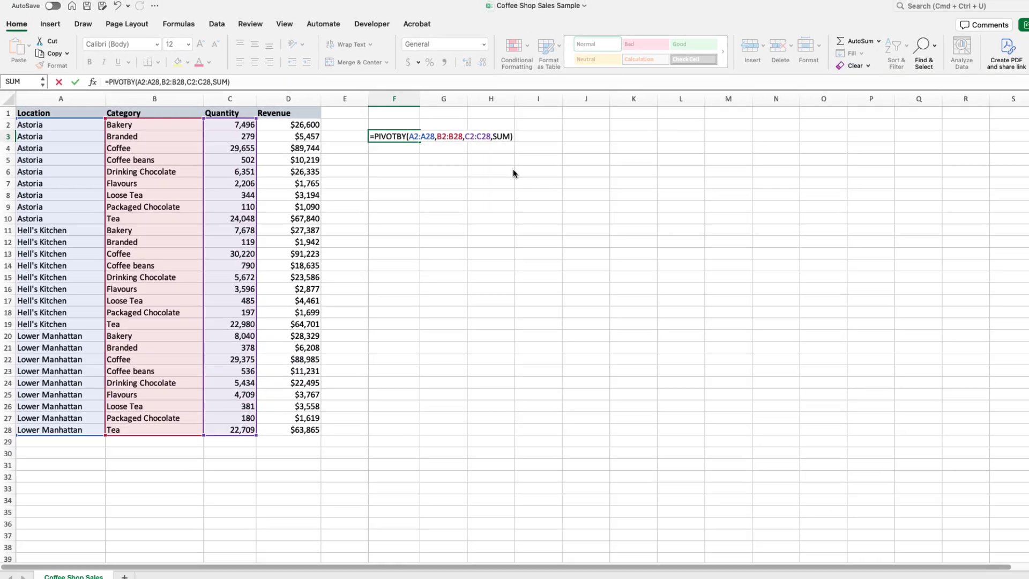
key(Return)
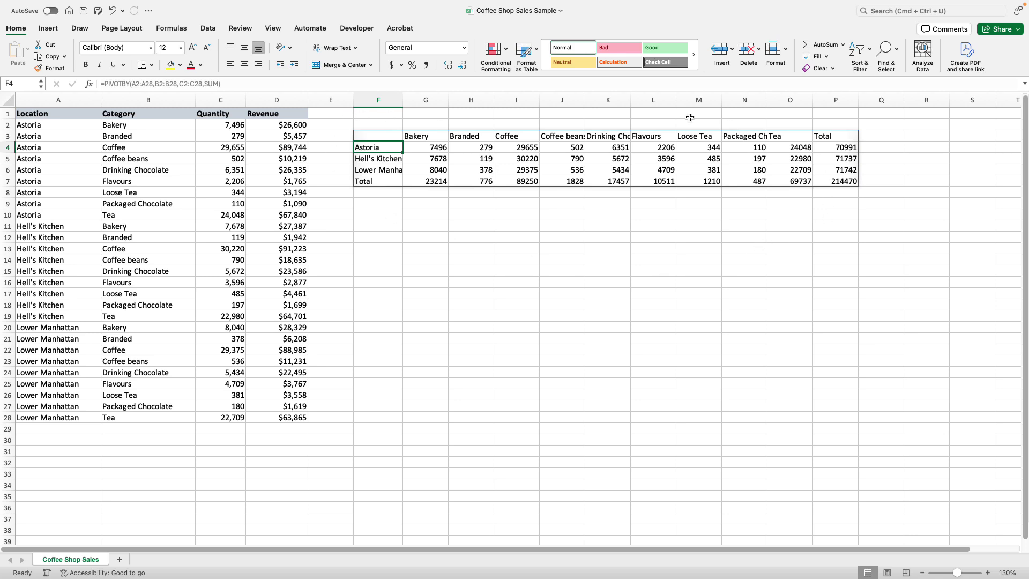
click(372, 137)
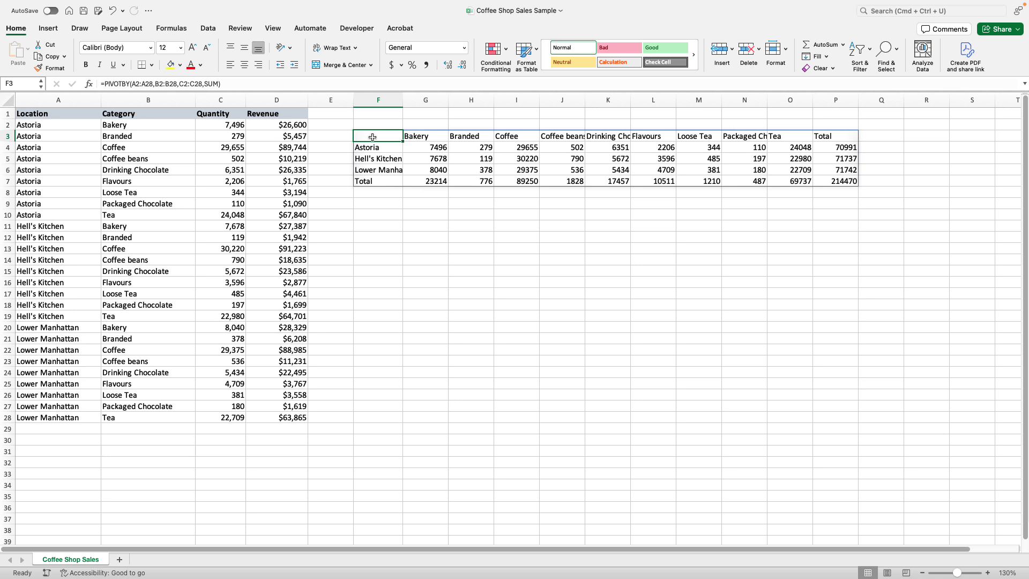
click(221, 85)
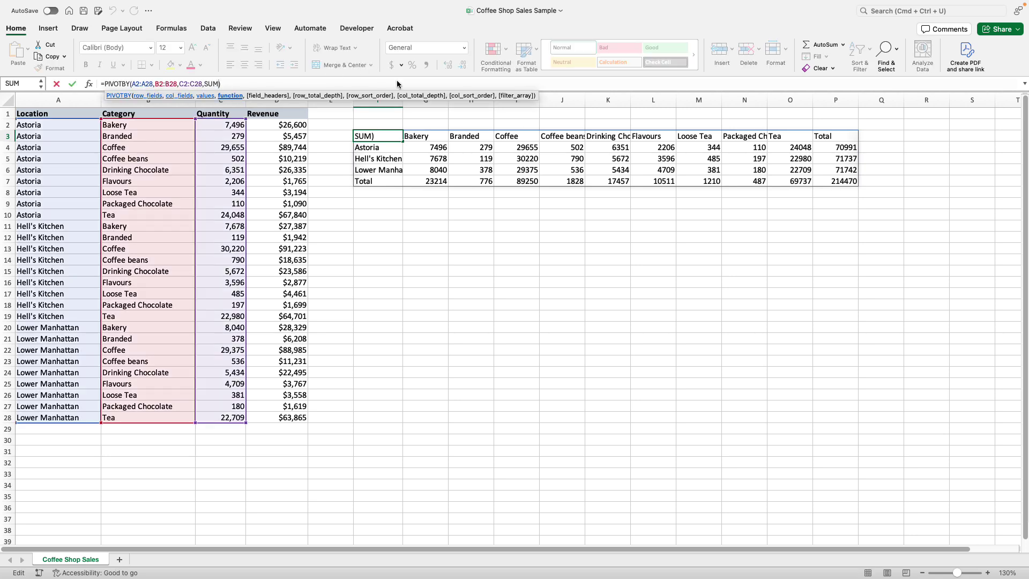
text(,,)
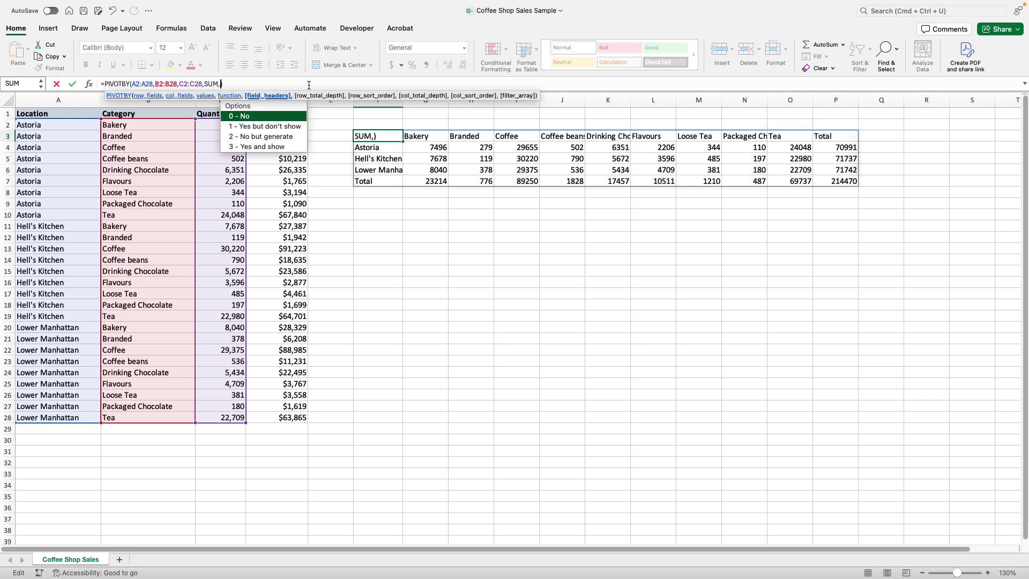
text(0,,0)
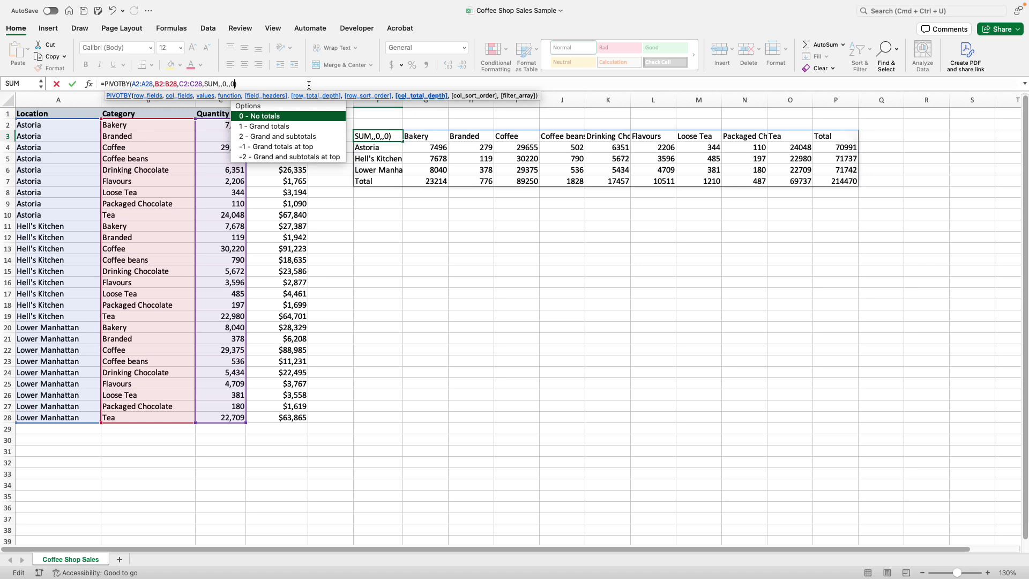
key(Return)
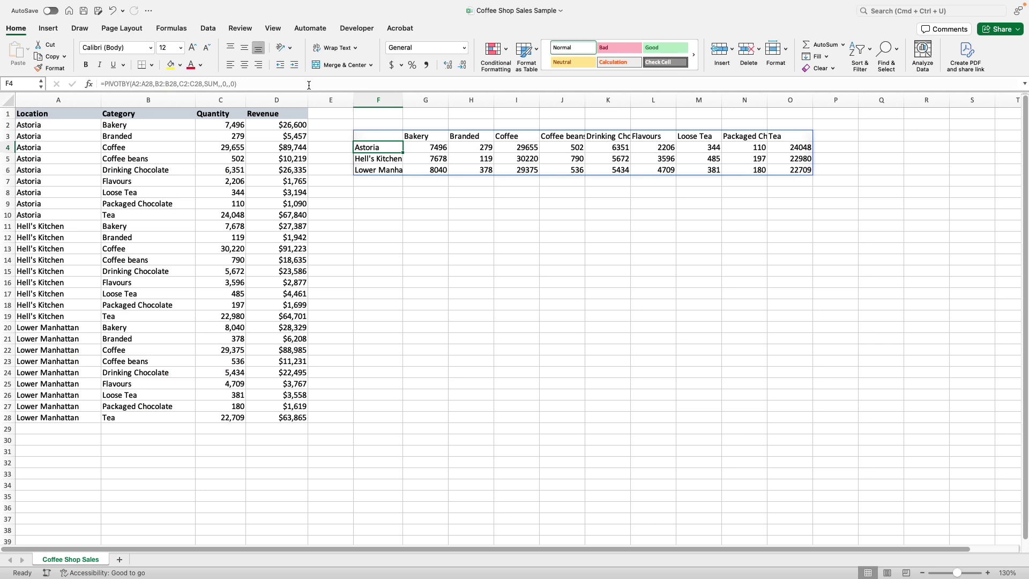